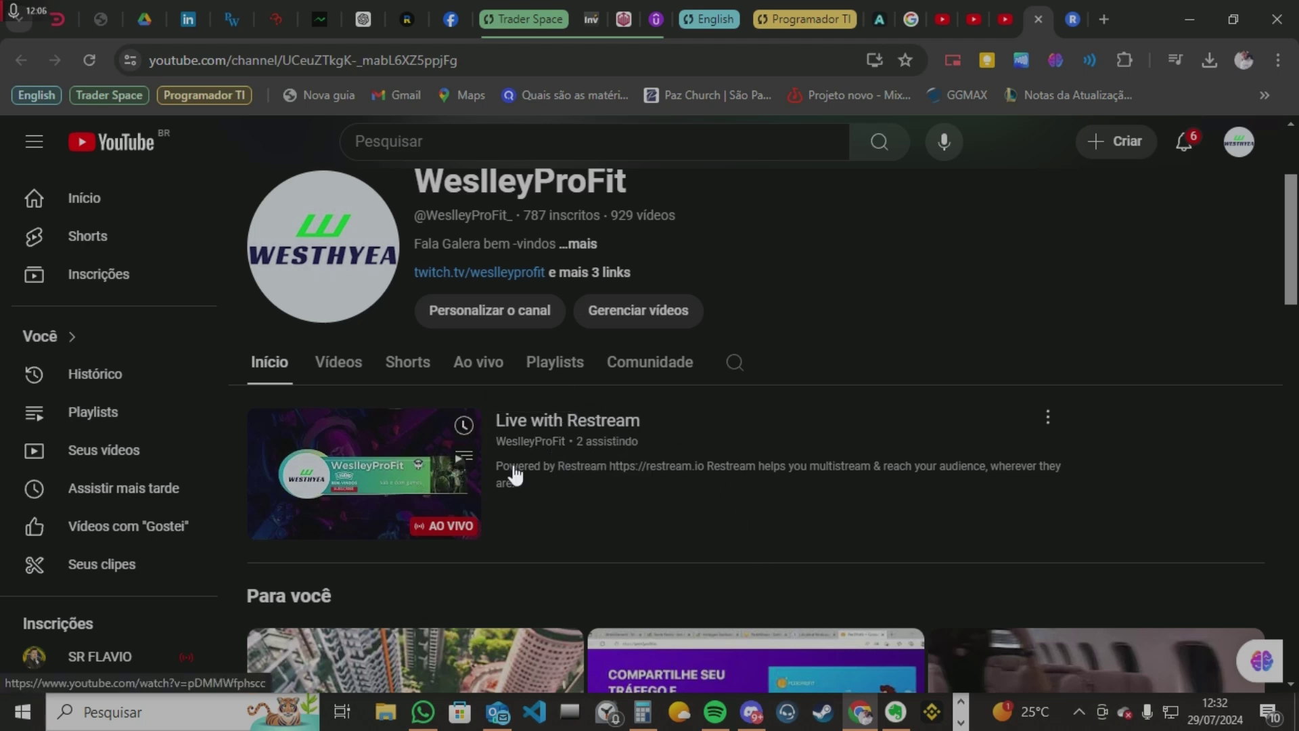
Step: Open twitch.tv/bejotada in a new browser tab and go to the account's creator dashboard stream management page
{"action": "left_click", "coordinate": [1104, 28]}
{"action": "type", "text": "twitch.tv/bejotada"}
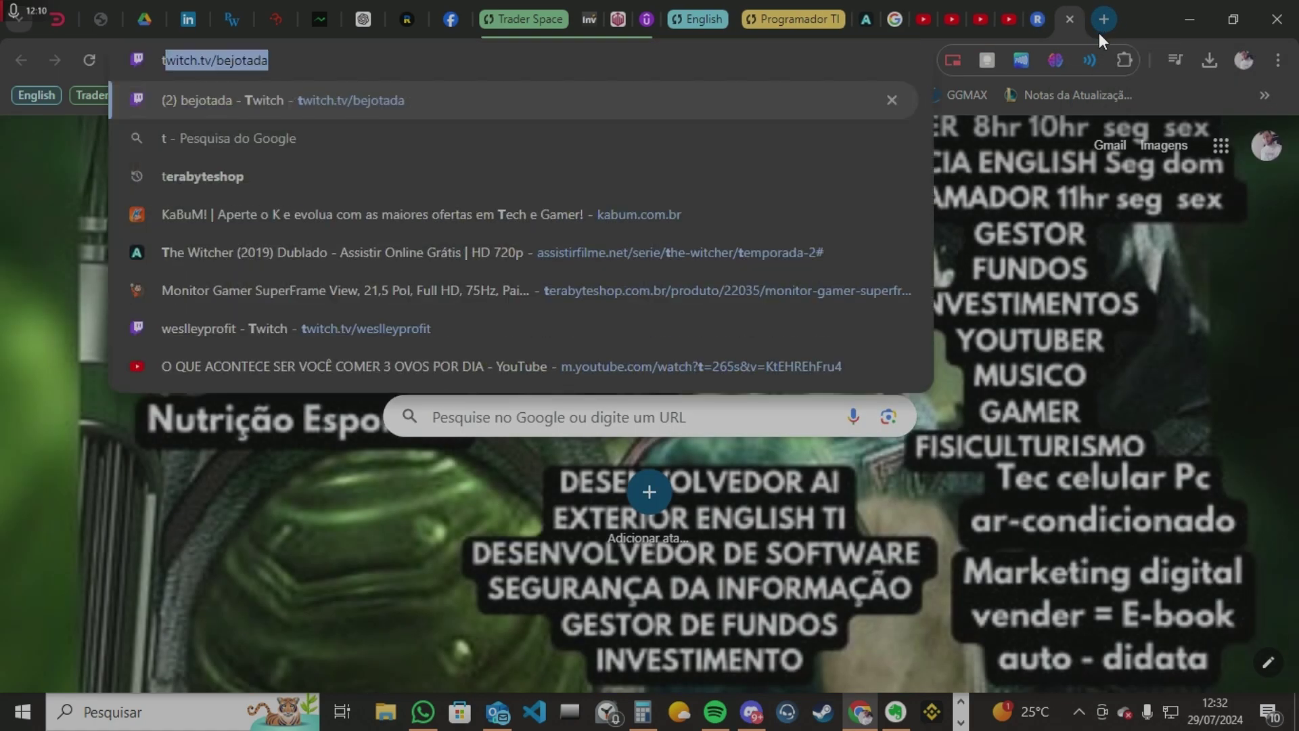
{"action": "key", "text": "Return"}
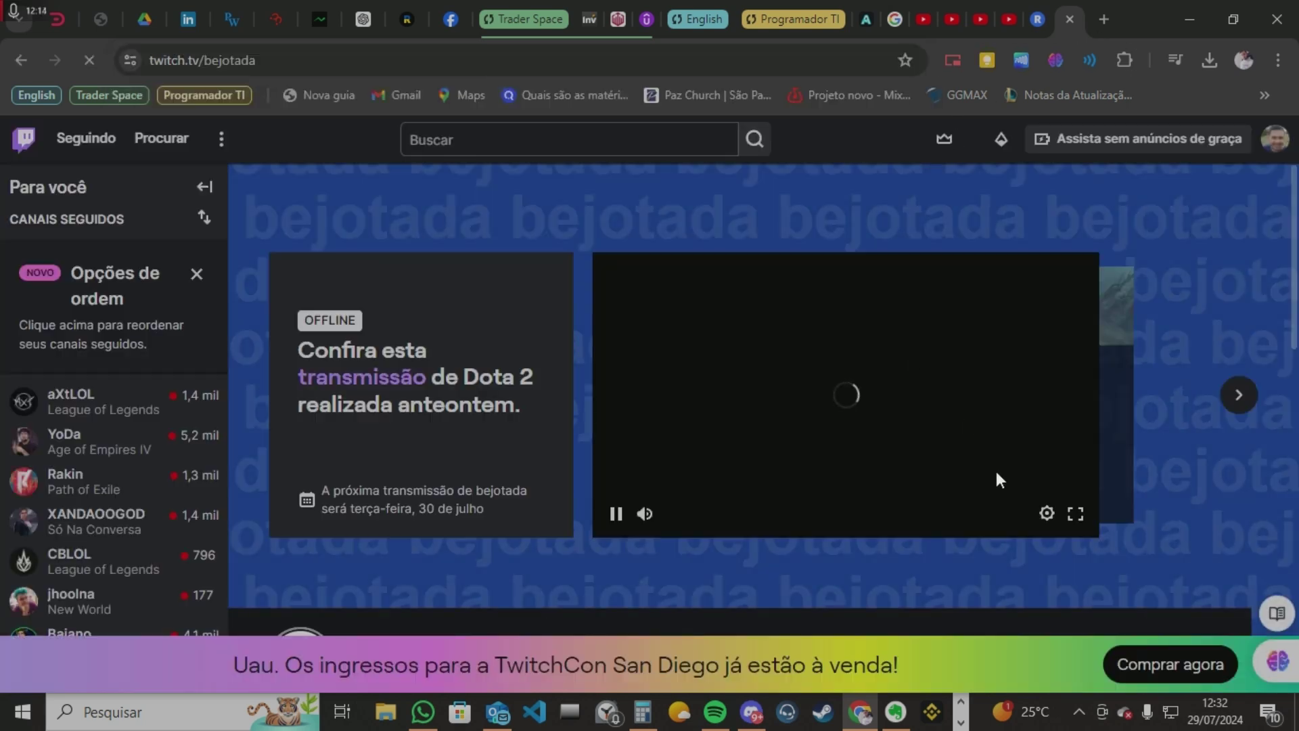
{"action": "left_click", "coordinate": [1272, 144]}
{"action": "left_click", "coordinate": [1096, 279]}
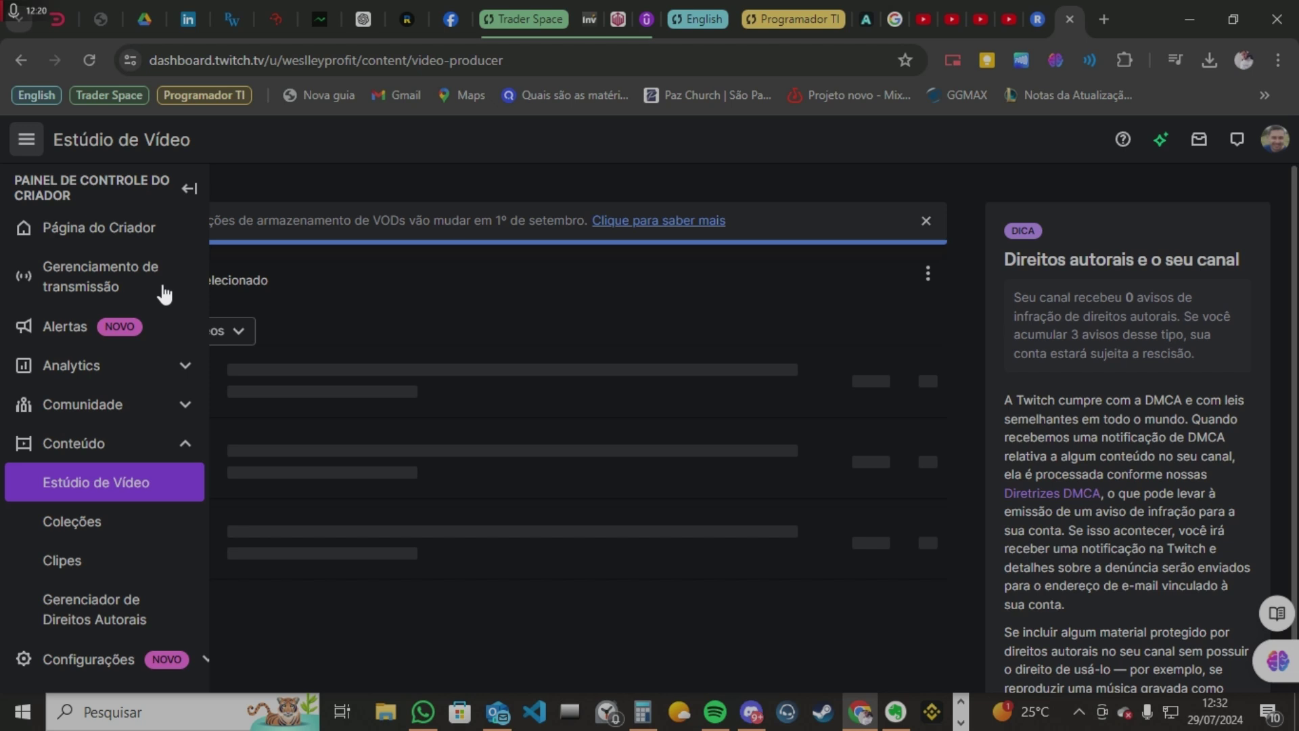
{"action": "left_click", "coordinate": [161, 287]}
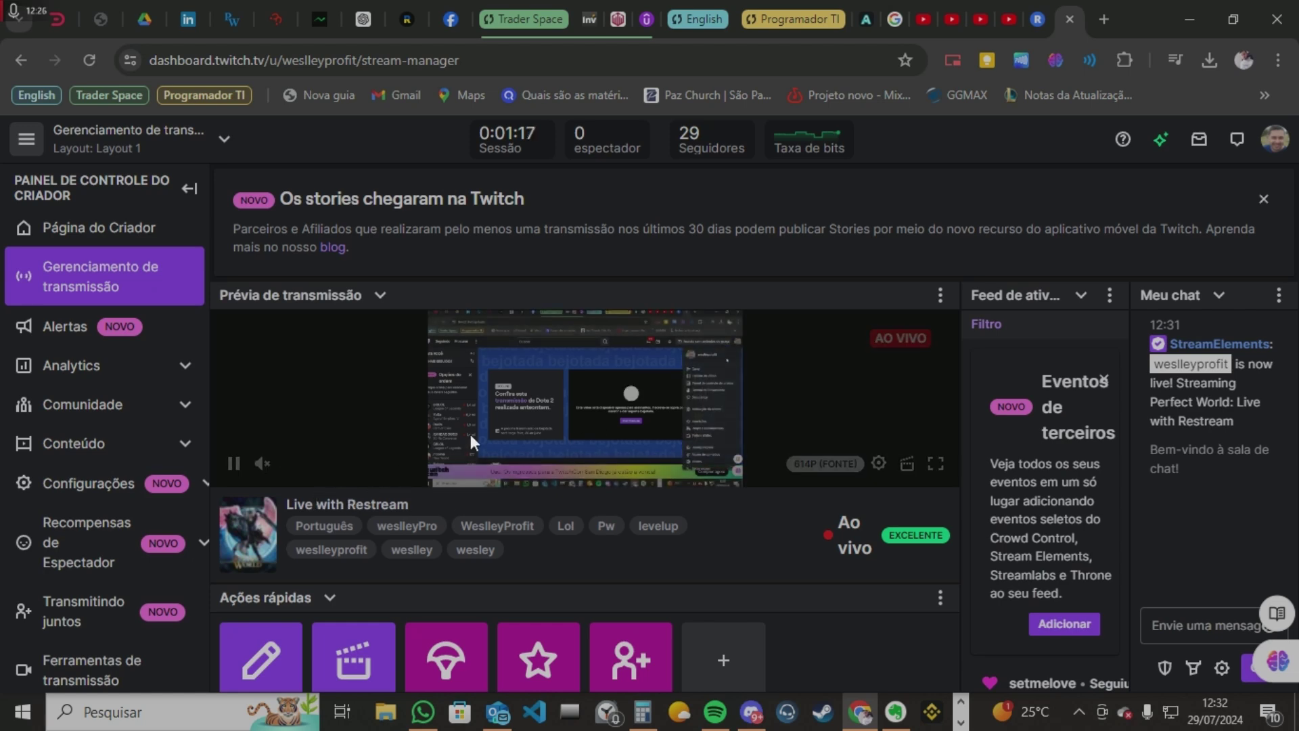
Step: Check the live broadcast across the Restream channel page, the Twitch stream manager and the YouTube channel page
{"action": "left_click", "coordinate": [1037, 9]}
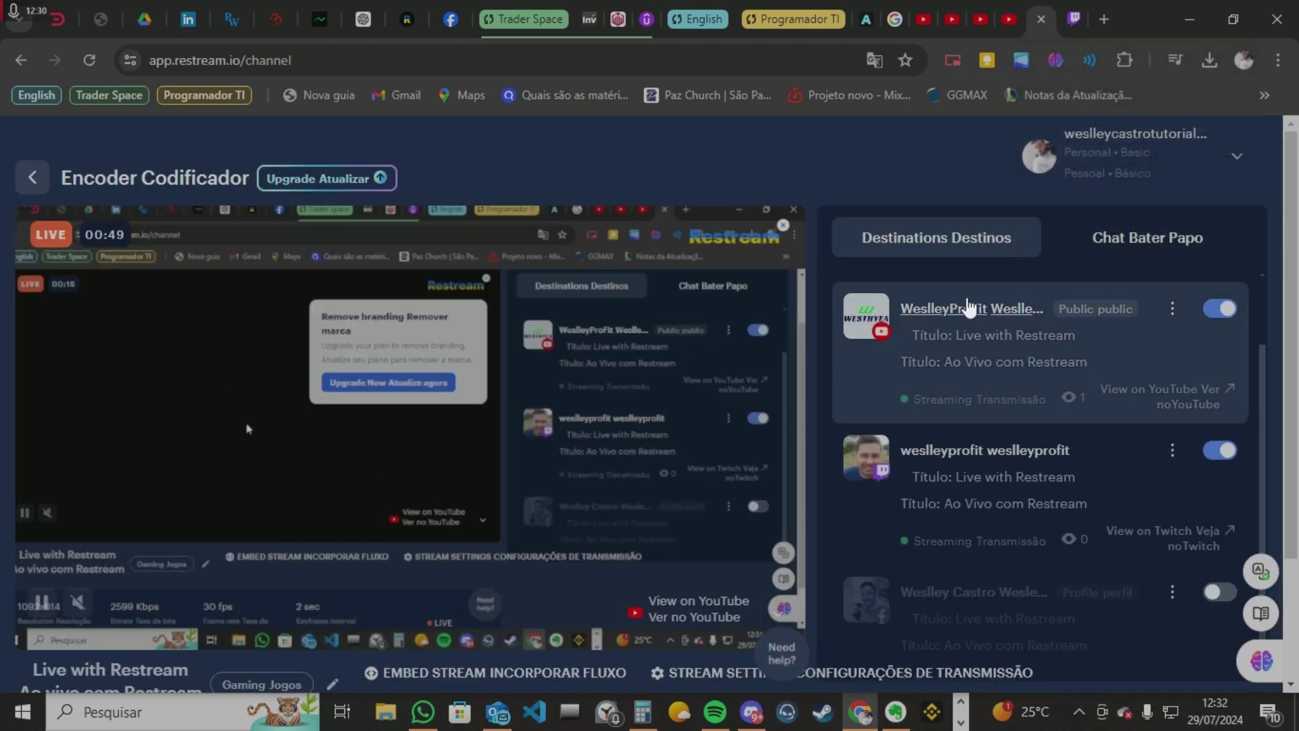
{"action": "scroll", "coordinate": [1010, 519], "scroll_direction": "down", "scroll_amount": 3}
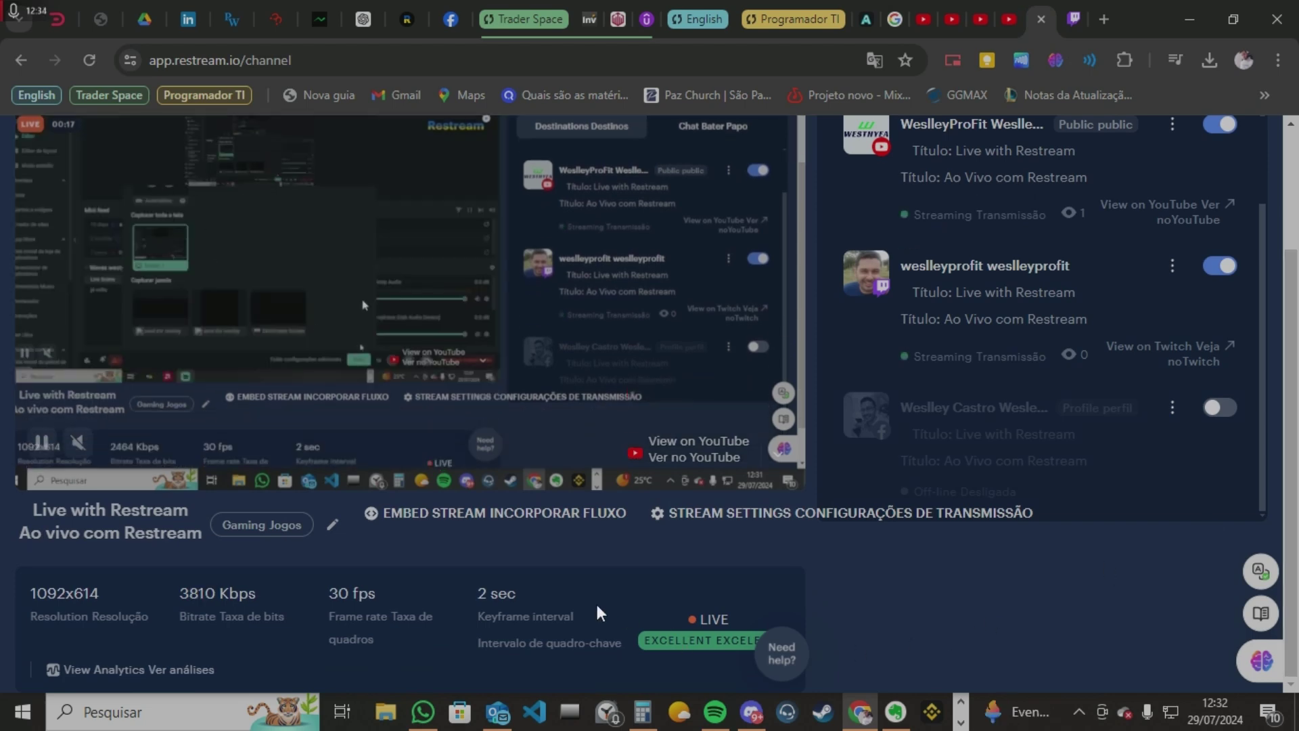
{"action": "scroll", "coordinate": [1128, 354], "scroll_direction": "up", "scroll_amount": 5}
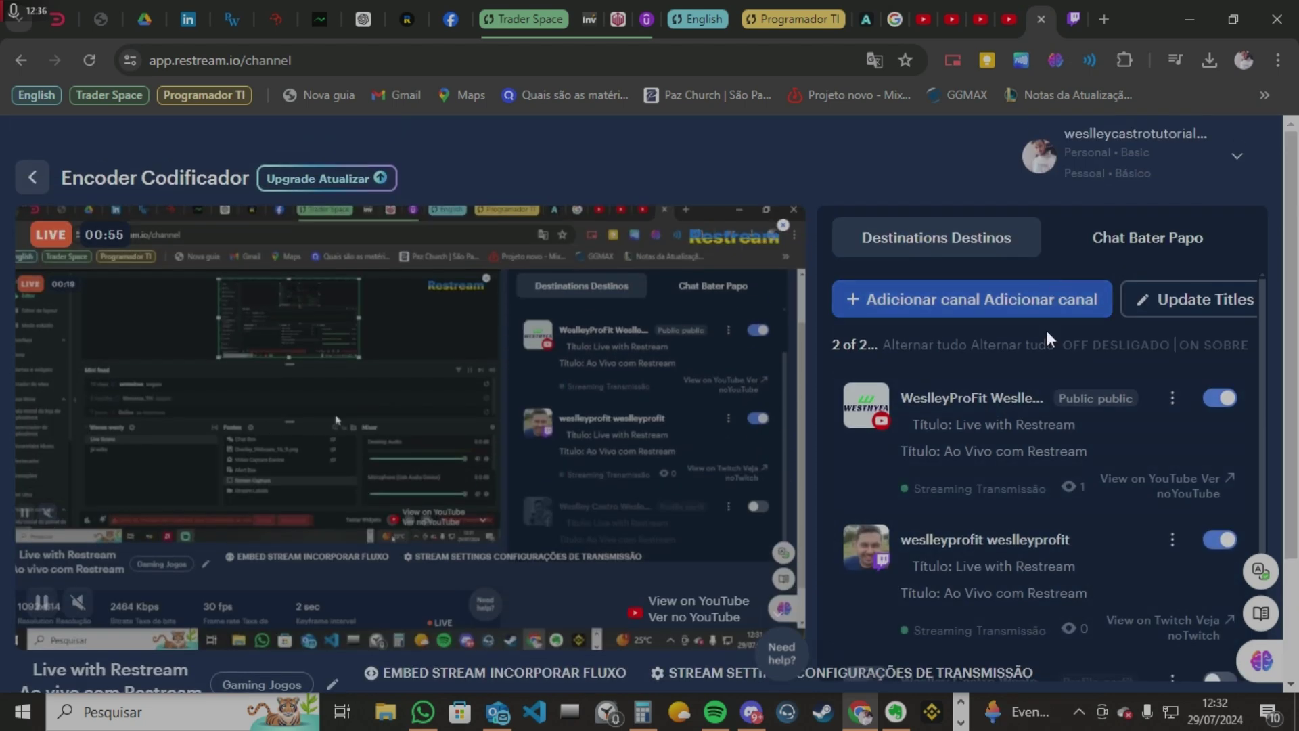
{"action": "left_click", "coordinate": [1074, 19]}
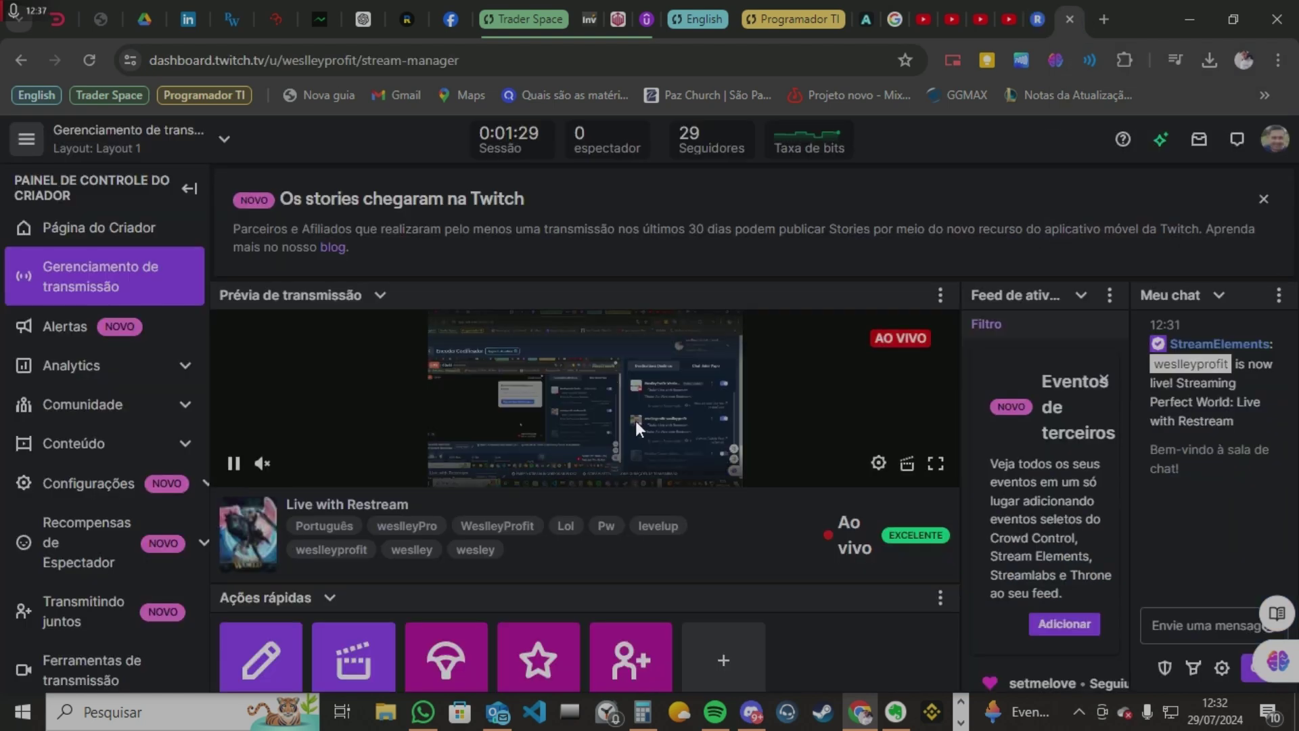
{"action": "left_click", "coordinate": [1009, 13]}
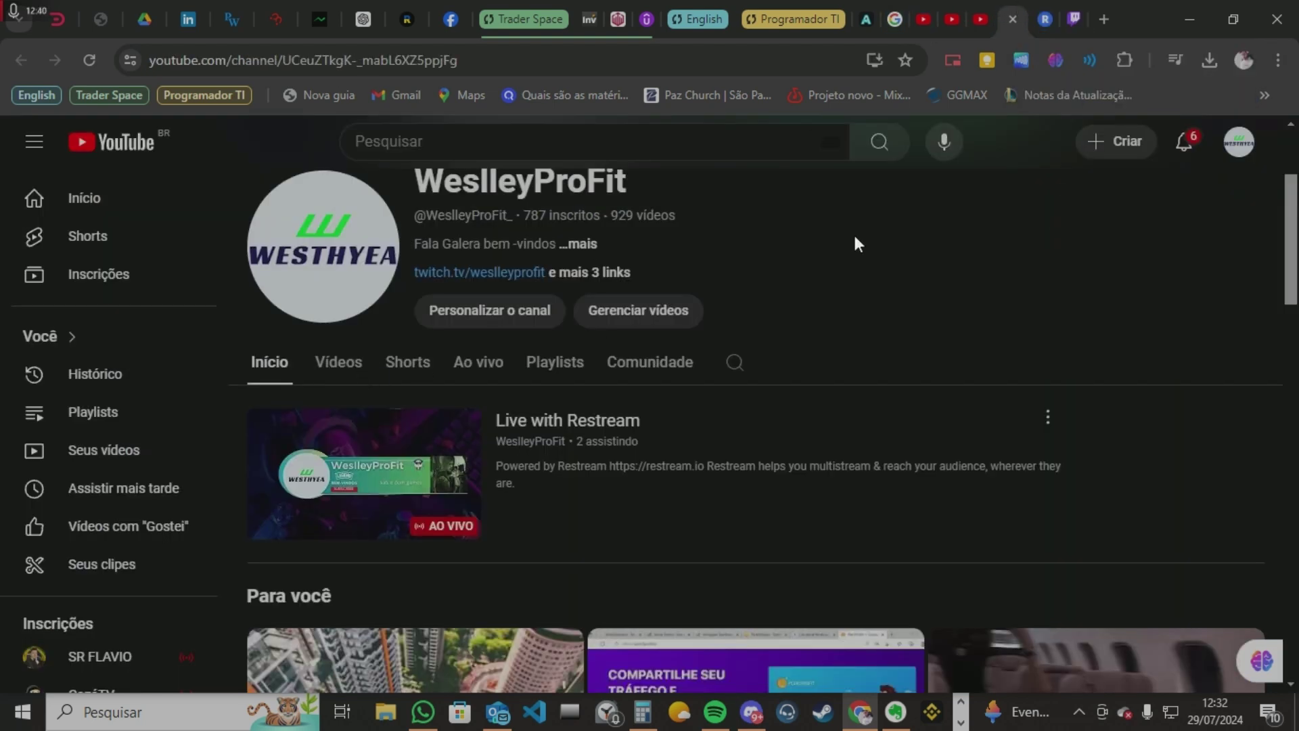
{"action": "left_click", "coordinate": [1062, 14]}
{"action": "left_click", "coordinate": [1038, 7]}
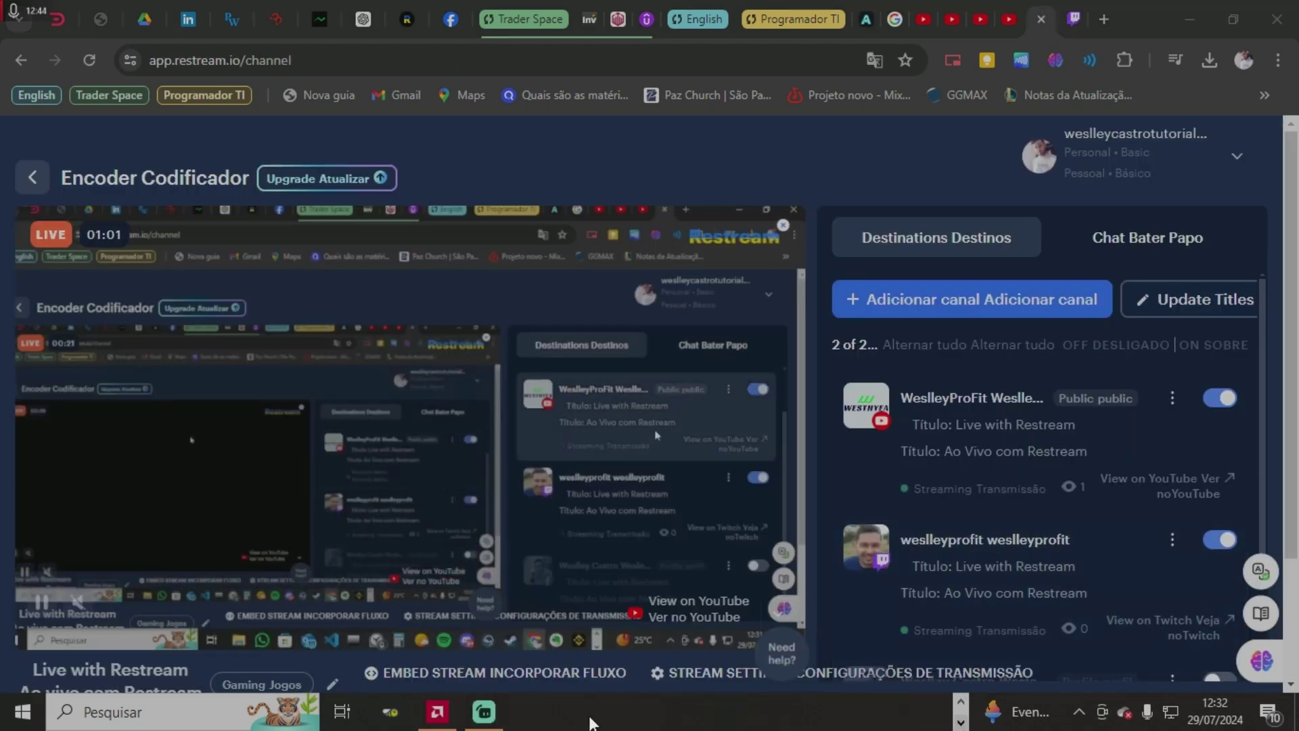
Step: Switch to Streamlabs Desktop, end the live transmission and minimize its window
{"action": "key", "text": "alt+Tab"}
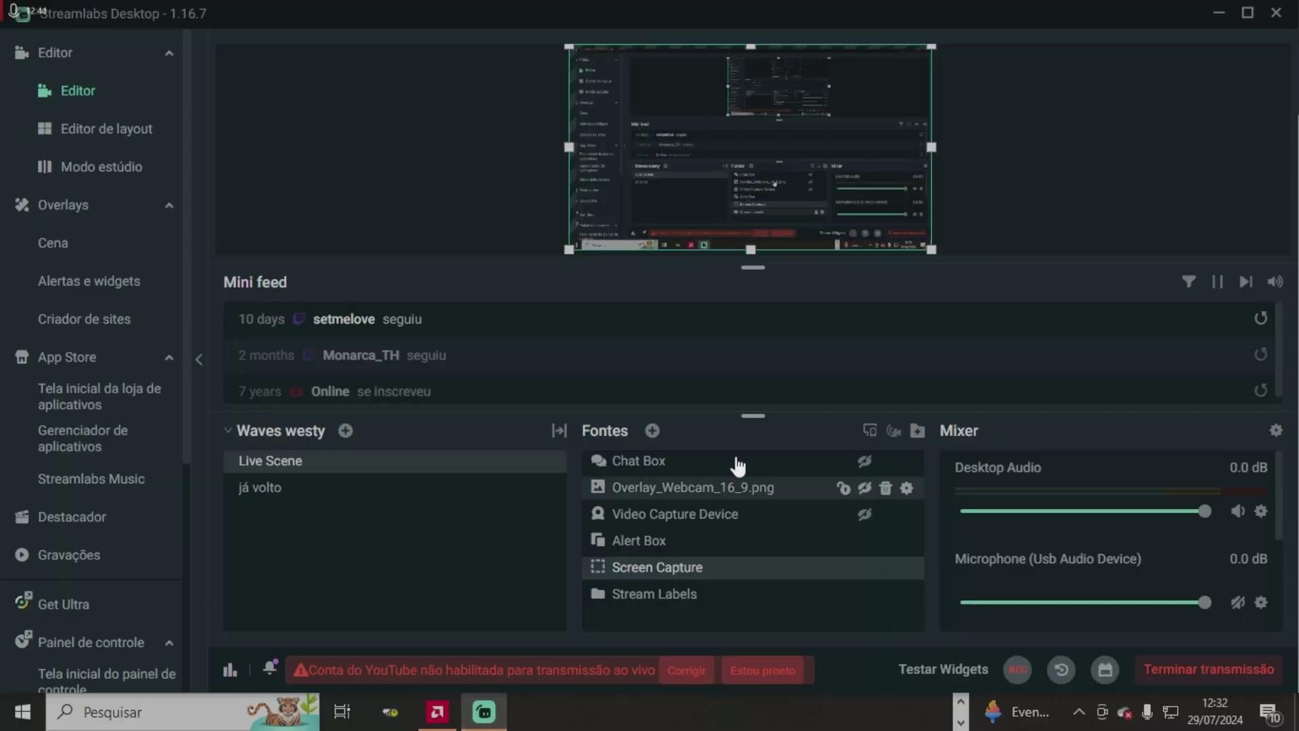
{"action": "left_click", "coordinate": [1190, 673]}
{"action": "left_click", "coordinate": [1218, 13]}
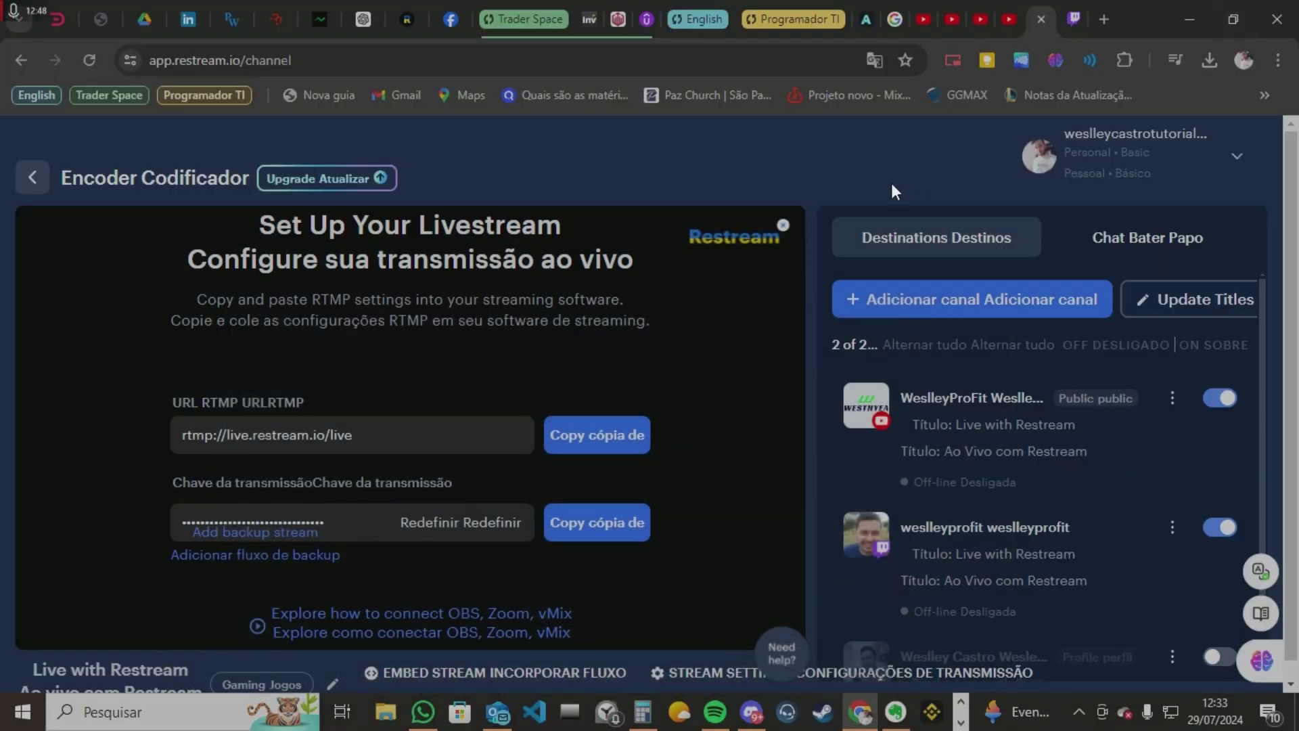
Step: Check the broadcast status in the Twitch stream manager and in Restream's list of destinations
{"action": "left_click", "coordinate": [1068, 8]}
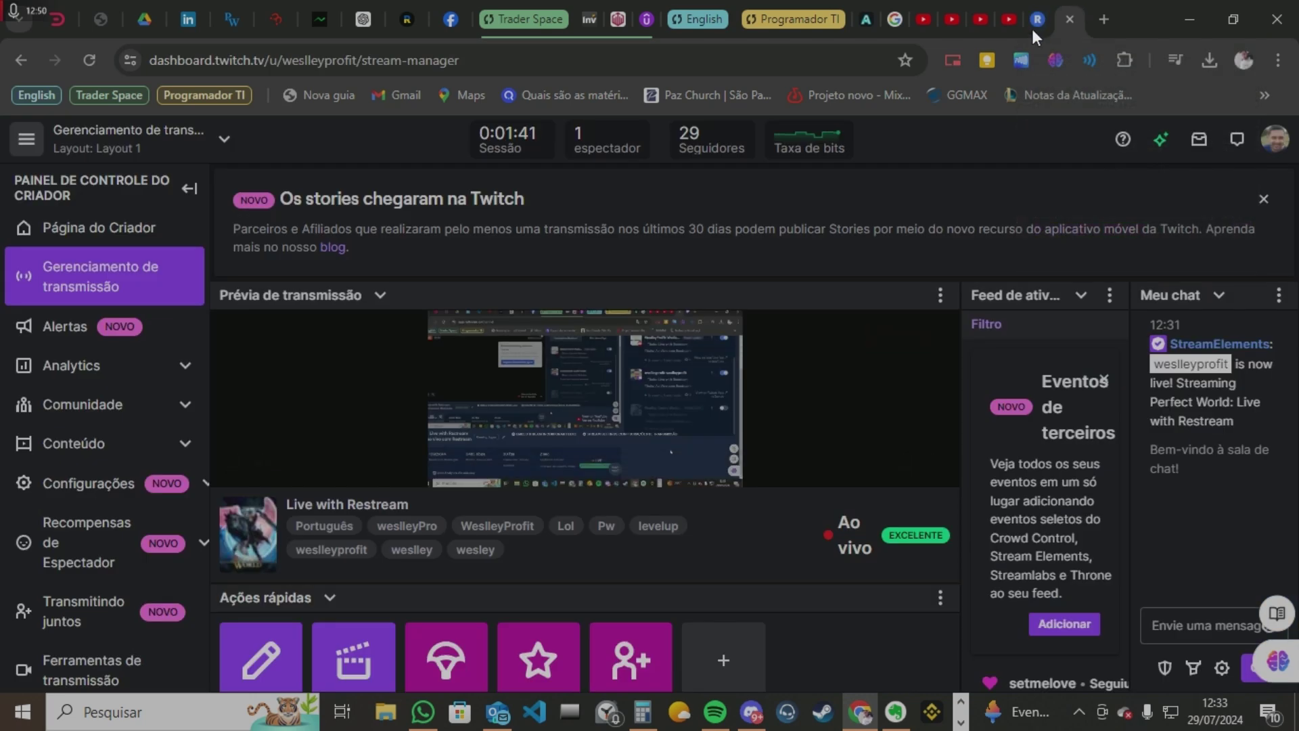
{"action": "left_click", "coordinate": [1043, 5]}
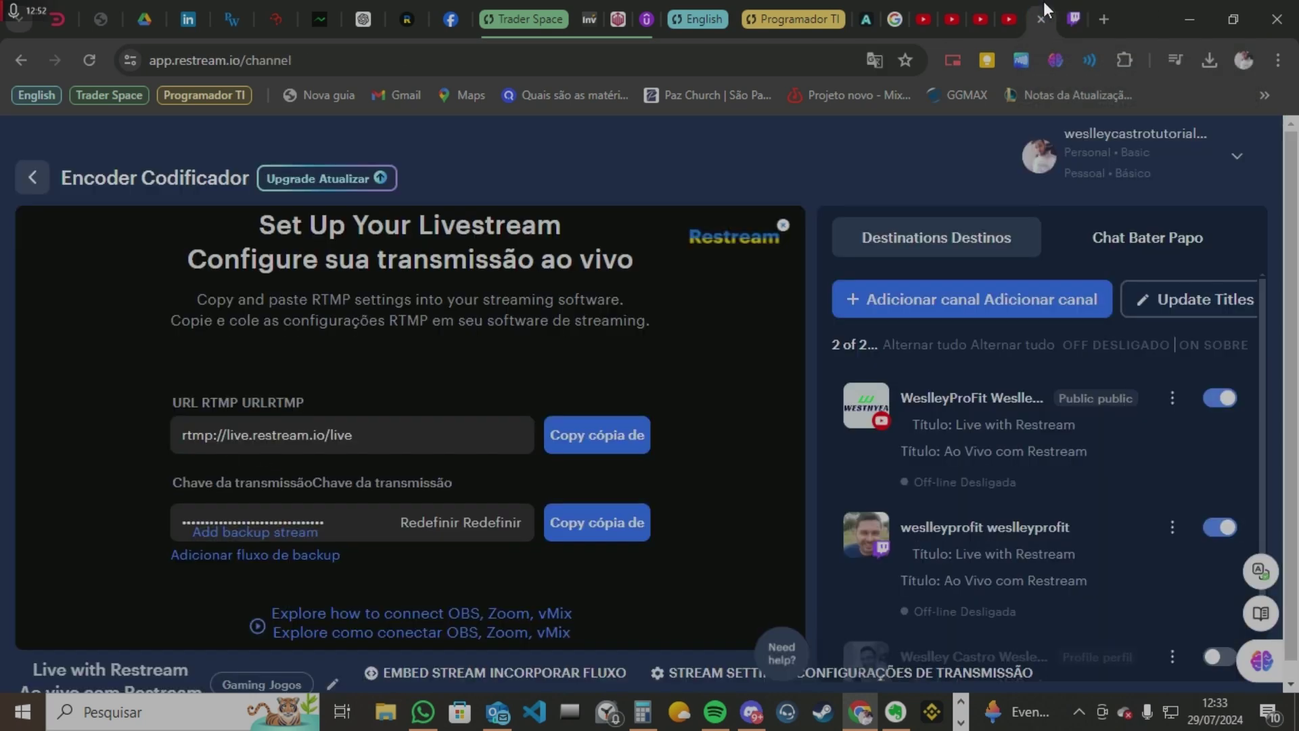
{"action": "scroll", "coordinate": [1031, 478], "scroll_direction": "down", "scroll_amount": 1}
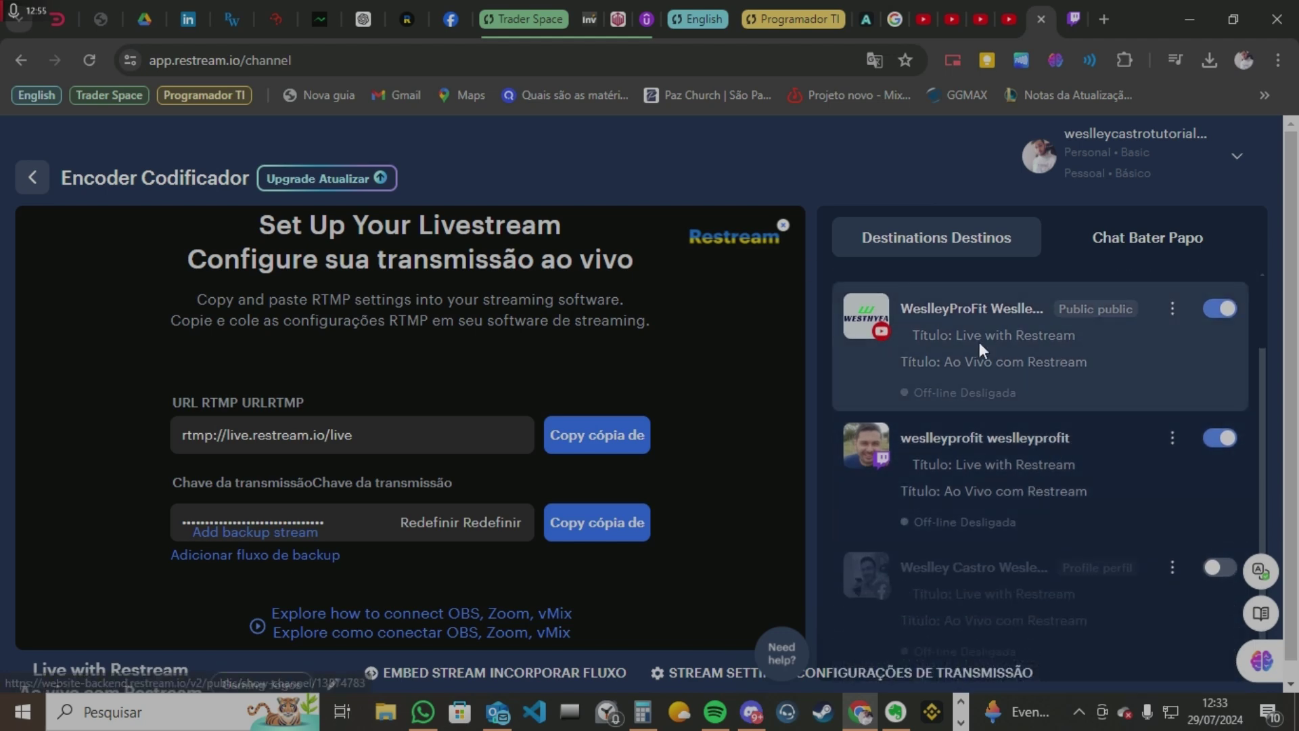
Step: Open the YouTube destination's channel editor in Restream and examine the available event options
{"action": "left_click", "coordinate": [1172, 308]}
{"action": "left_click", "coordinate": [1173, 308]}
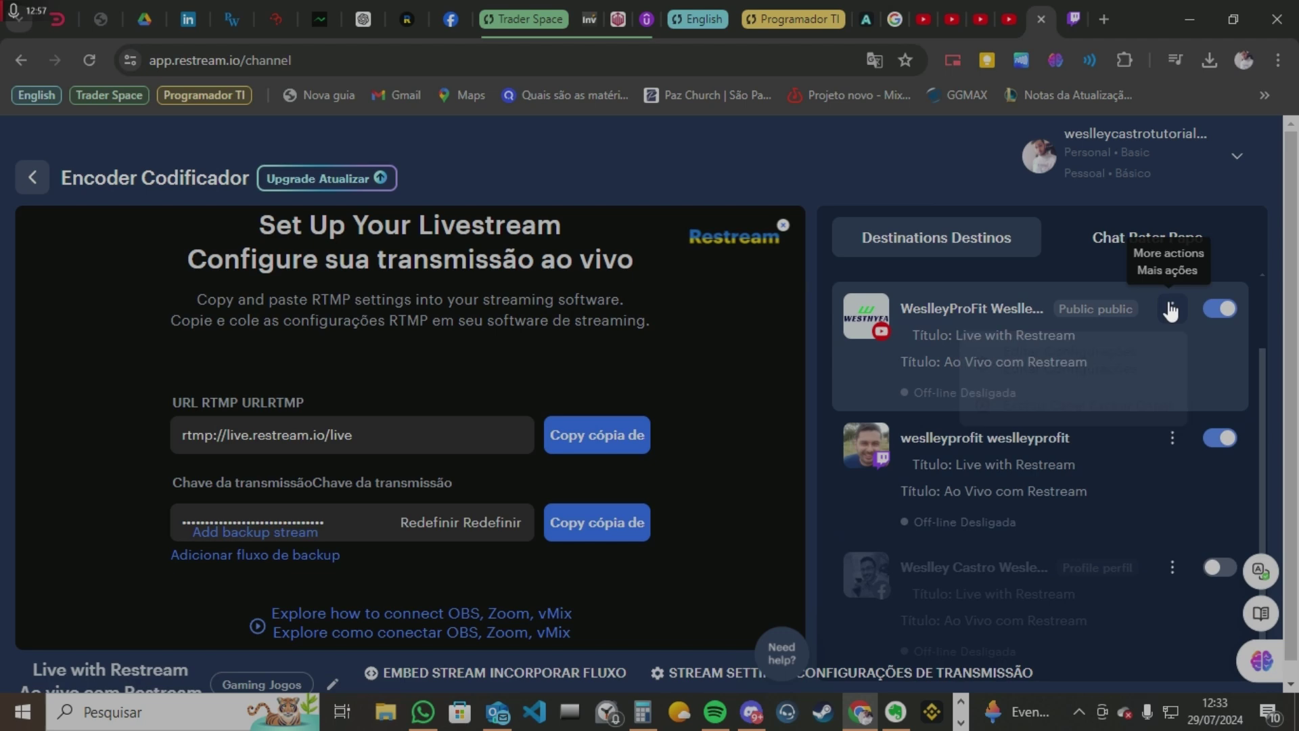
{"action": "left_click", "coordinate": [1172, 308]}
{"action": "left_click", "coordinate": [1040, 363]}
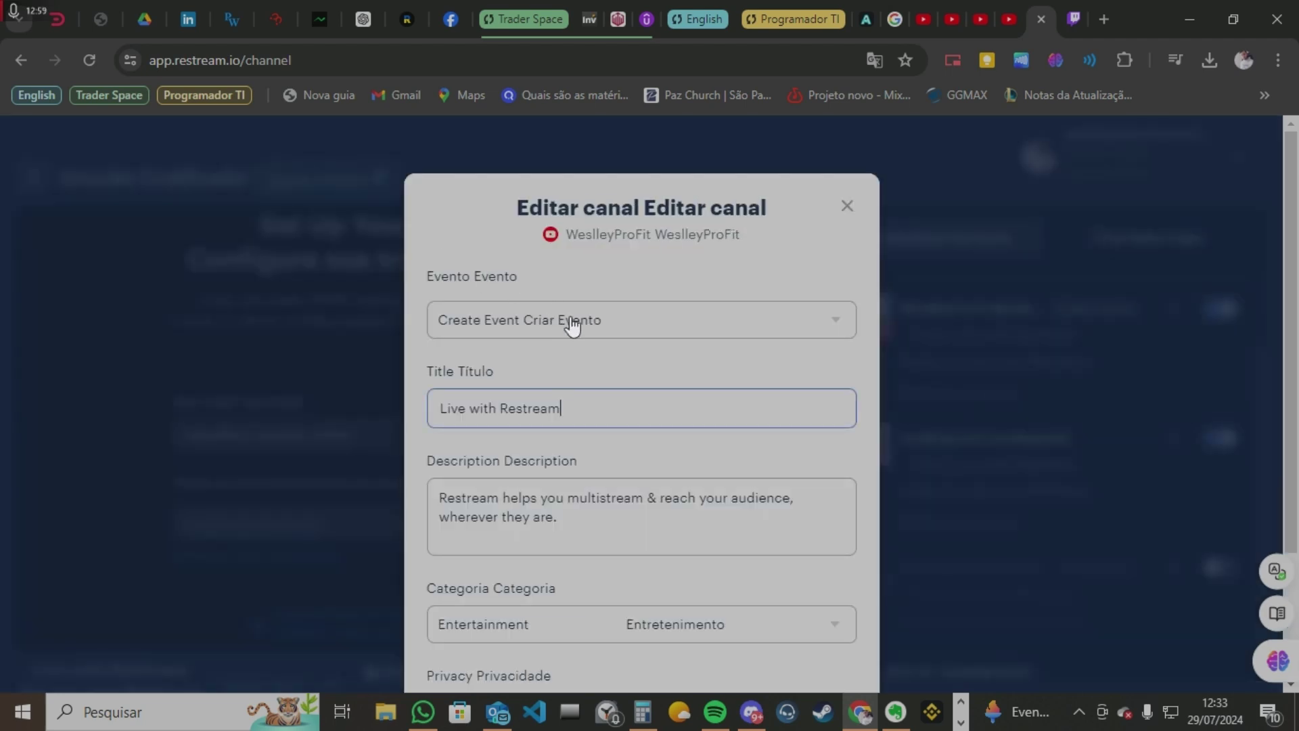
{"action": "left_click", "coordinate": [609, 325]}
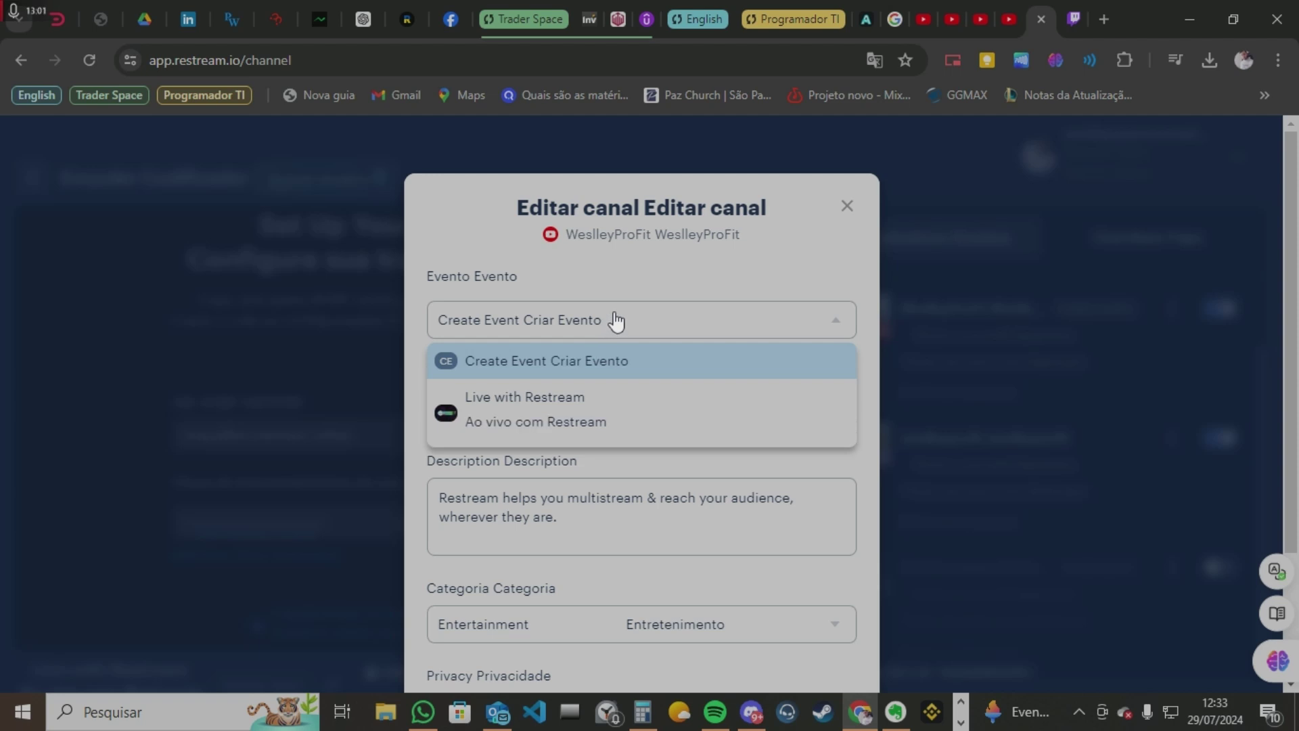
{"action": "left_click", "coordinate": [615, 322]}
{"action": "left_click", "coordinate": [568, 318]}
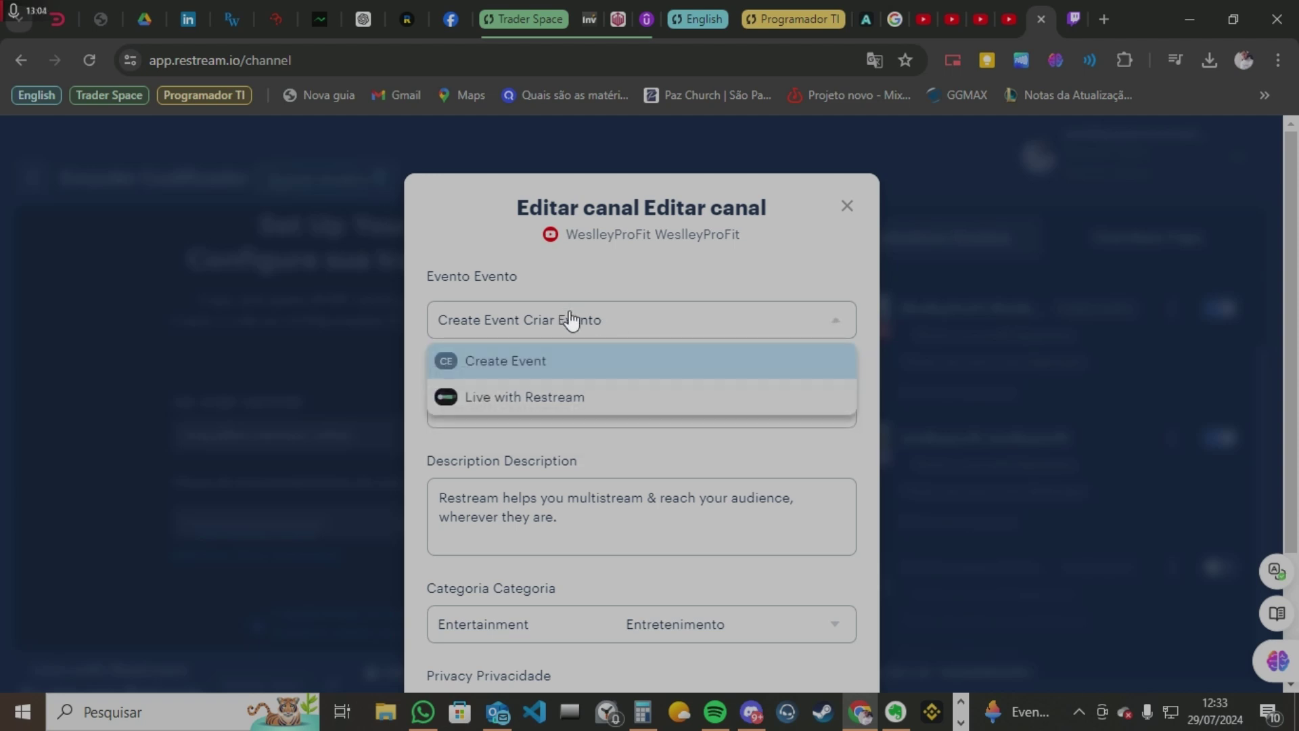
{"action": "left_click", "coordinate": [567, 320]}
Step: Examine the title and description fields in the YouTube channel editor
{"action": "left_click", "coordinate": [551, 408]}
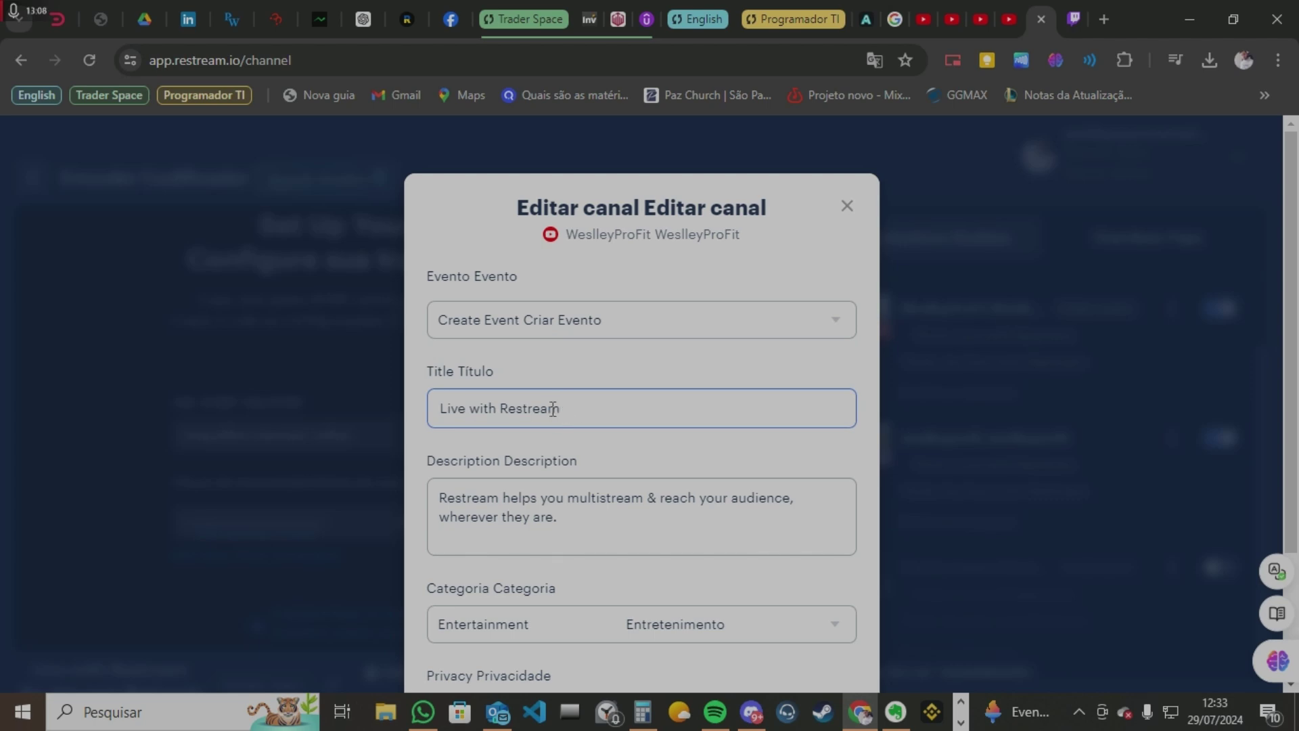
{"action": "left_click_drag", "start_coordinate": [571, 522], "coordinate": [436, 498]}
{"action": "scroll", "coordinate": [612, 520], "scroll_direction": "down", "scroll_amount": 2}
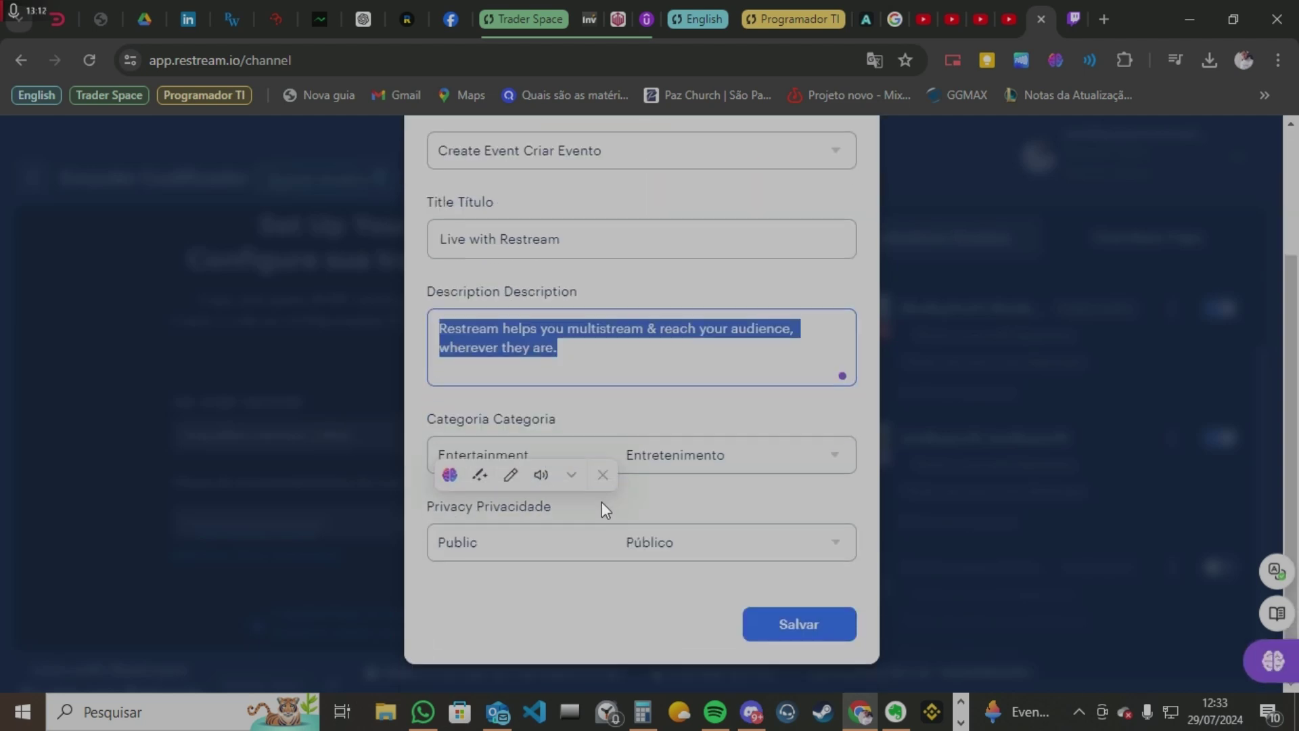
{"action": "left_click", "coordinate": [667, 401]}
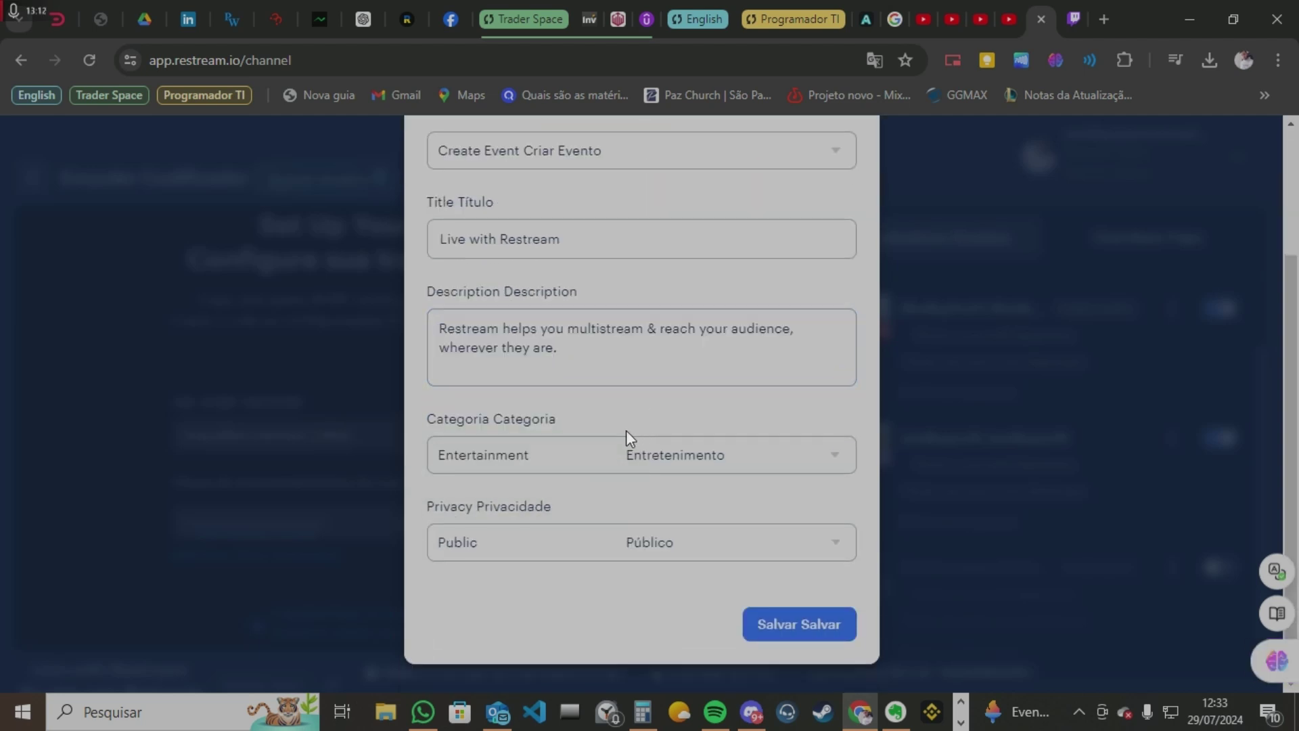
Step: Set the YouTube channel's stream category to Gaming
{"action": "left_click", "coordinate": [565, 461]}
{"action": "scroll", "coordinate": [574, 568], "scroll_direction": "down", "scroll_amount": 5}
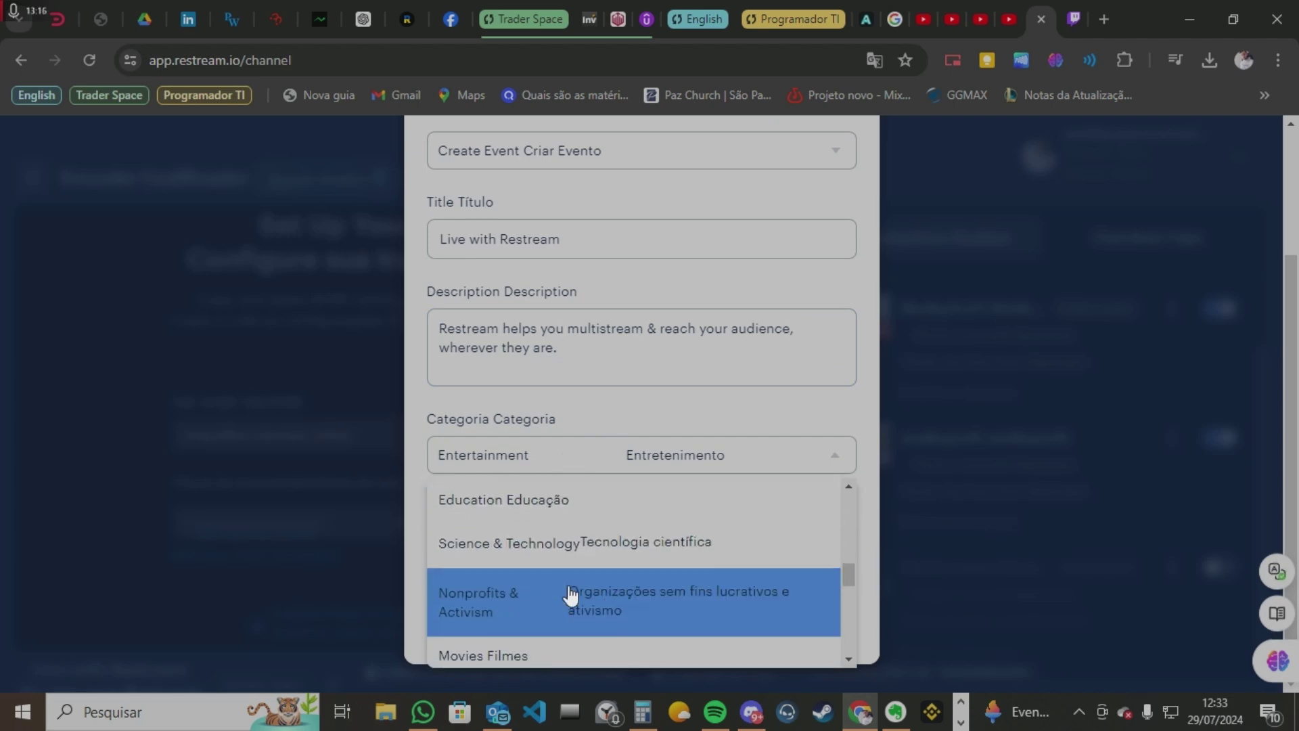
{"action": "scroll", "coordinate": [568, 588], "scroll_direction": "down", "scroll_amount": 5}
{"action": "scroll", "coordinate": [566, 582], "scroll_direction": "up", "scroll_amount": 8}
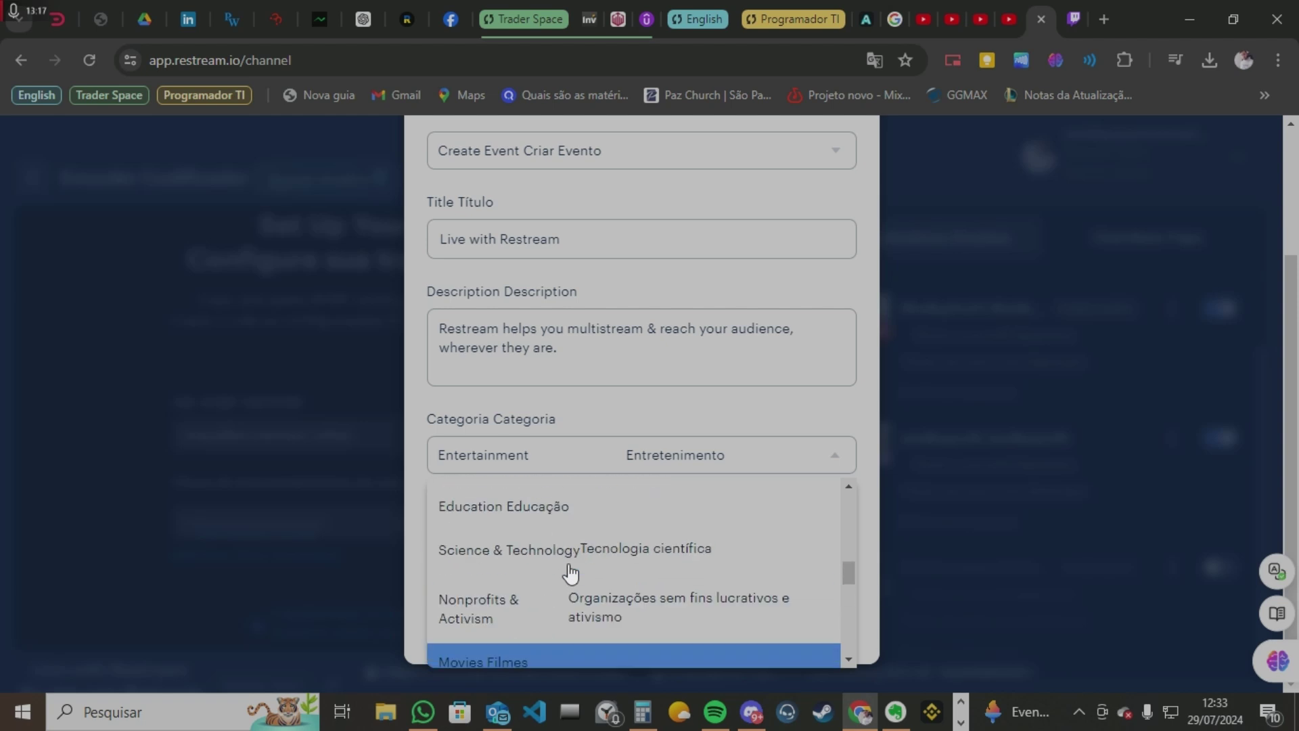
{"action": "scroll", "coordinate": [565, 584], "scroll_direction": "up", "scroll_amount": 6}
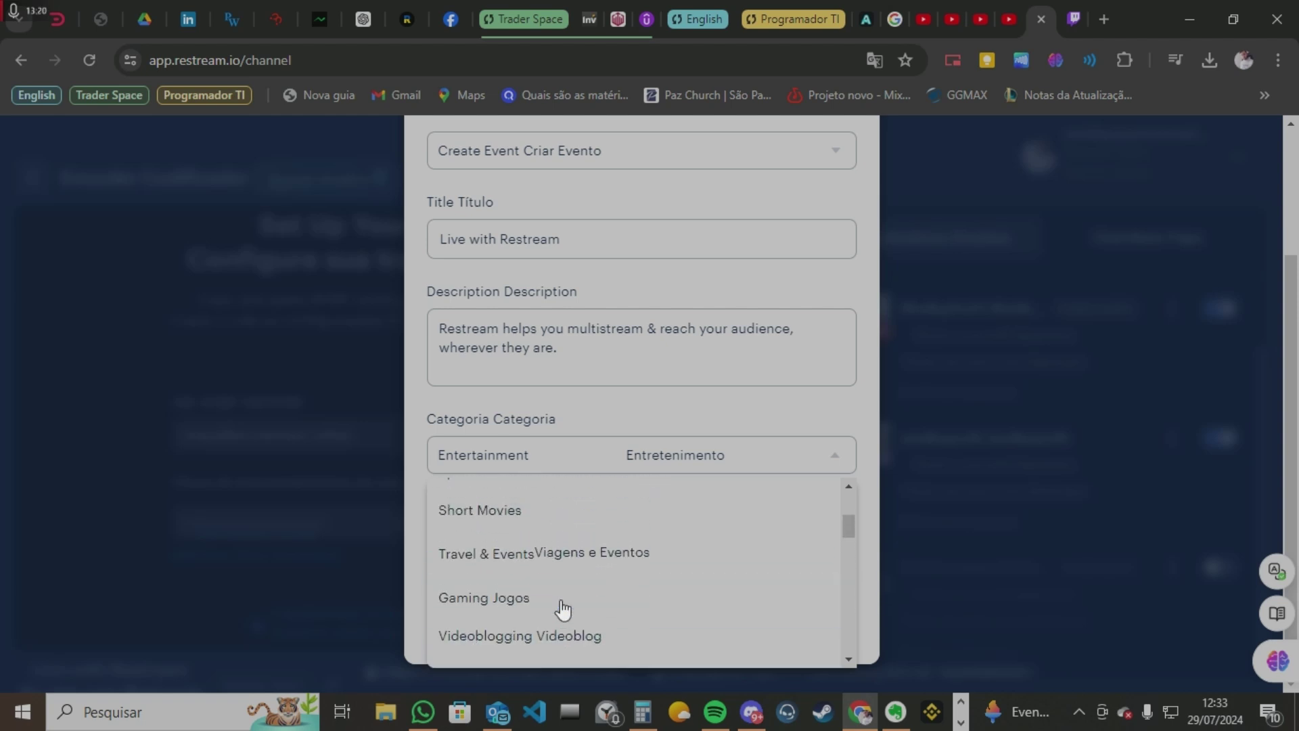
{"action": "scroll", "coordinate": [560, 609], "scroll_direction": "up", "scroll_amount": 1}
{"action": "scroll", "coordinate": [541, 619], "scroll_direction": "down", "scroll_amount": 1}
{"action": "left_click", "coordinate": [532, 622]}
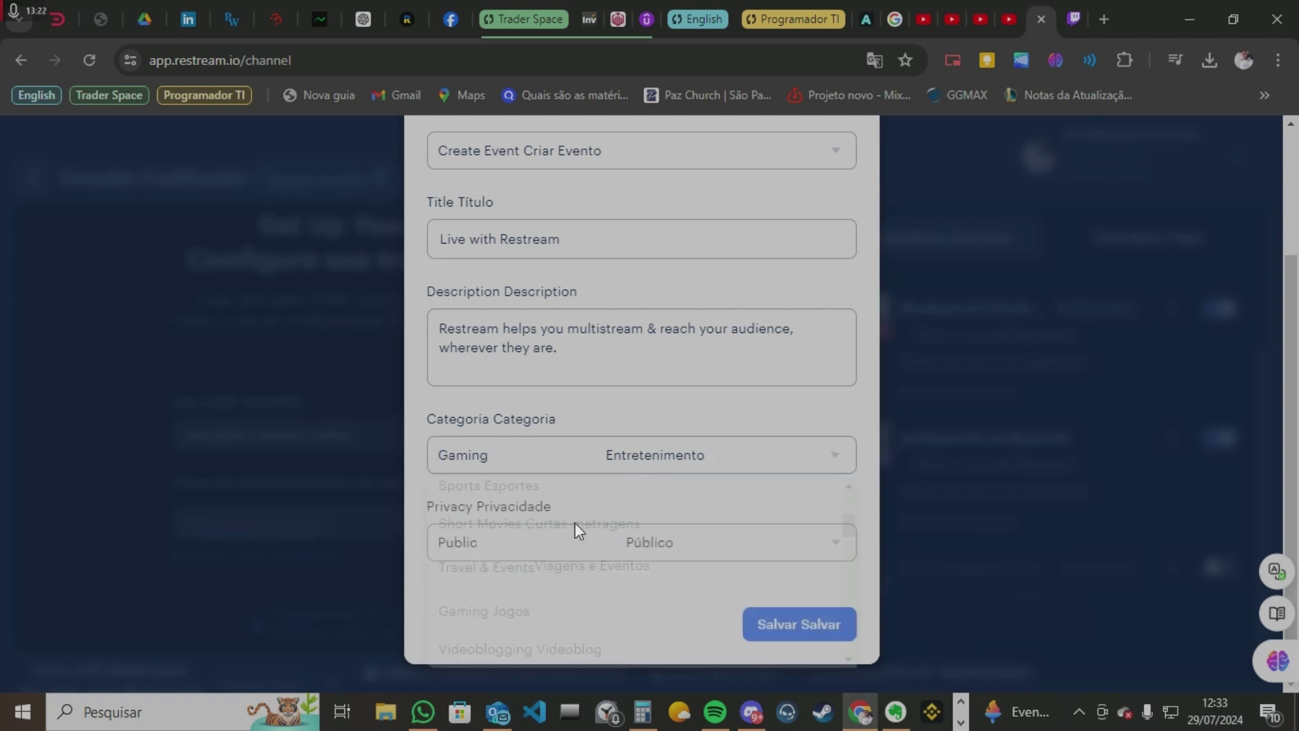
Step: Examine the privacy options and review all the fields of the YouTube channel editor
{"action": "left_click", "coordinate": [557, 555]}
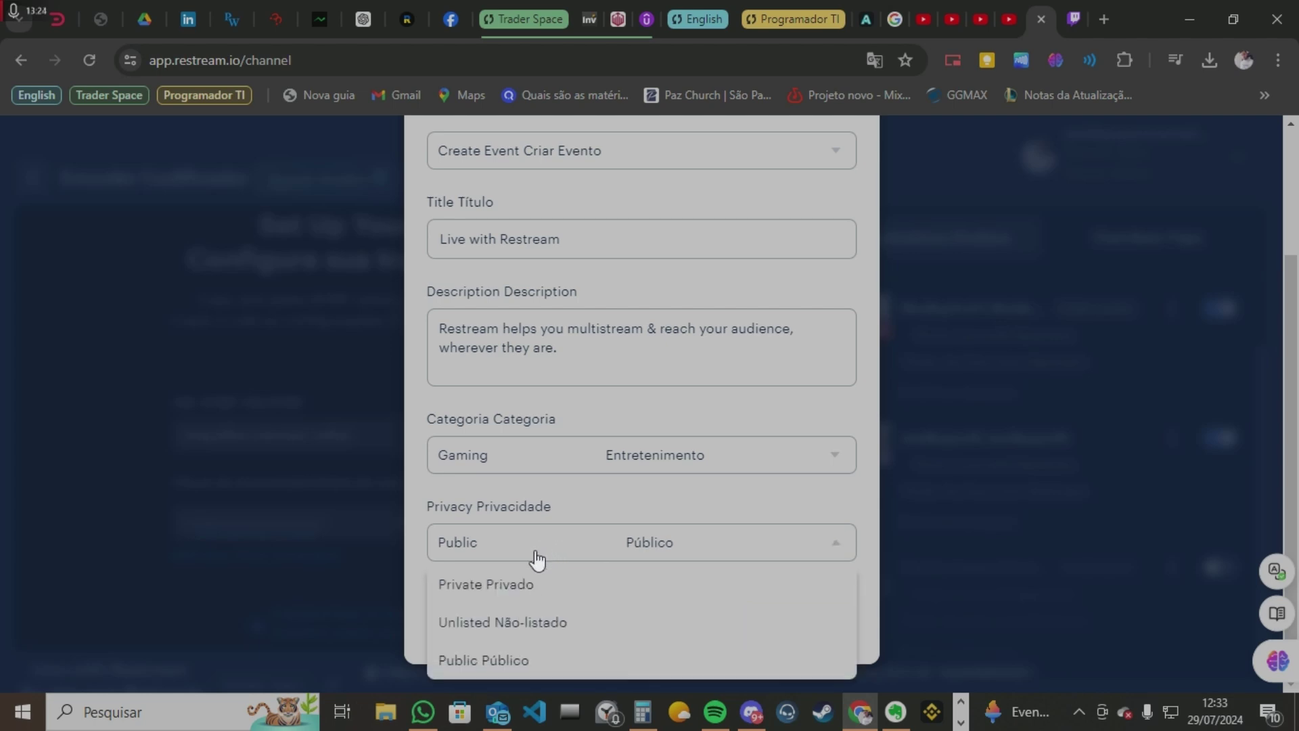
{"action": "left_click", "coordinate": [526, 551]}
{"action": "left_click", "coordinate": [522, 550]}
{"action": "left_click", "coordinate": [524, 551]}
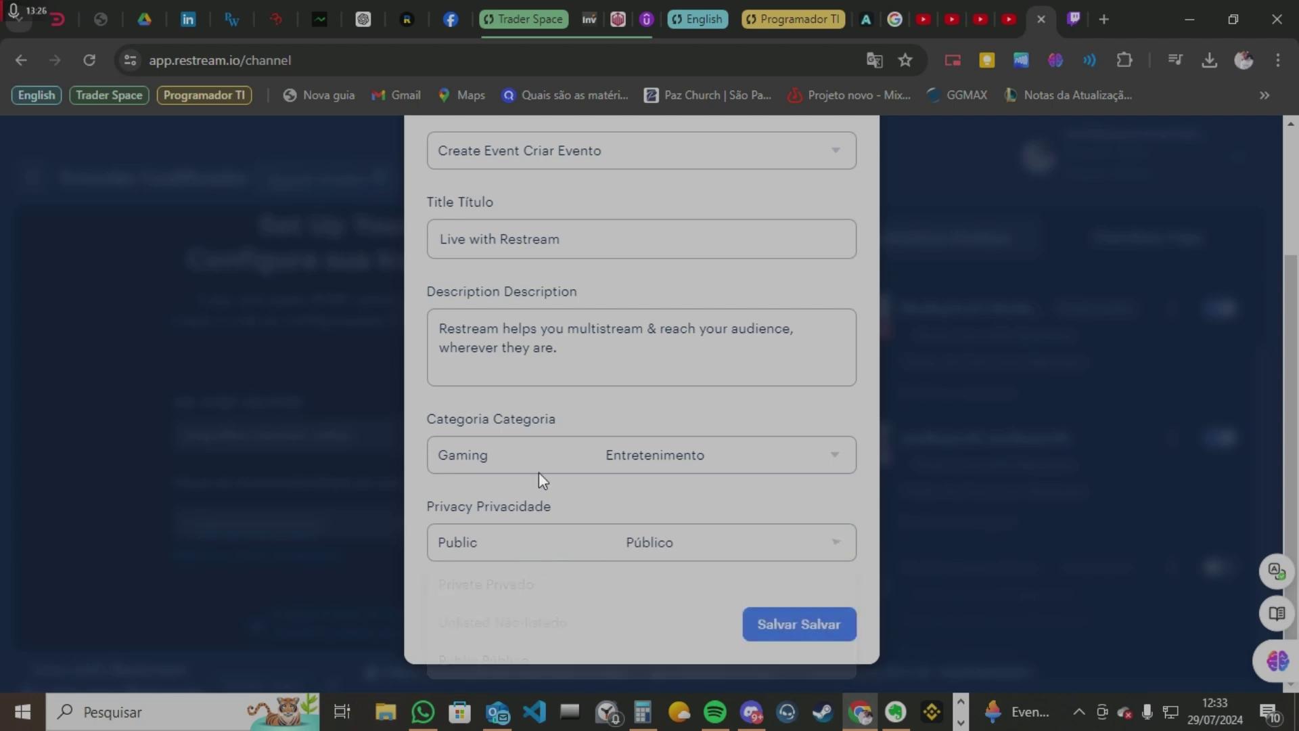
{"action": "scroll", "coordinate": [548, 467], "scroll_direction": "up", "scroll_amount": 3}
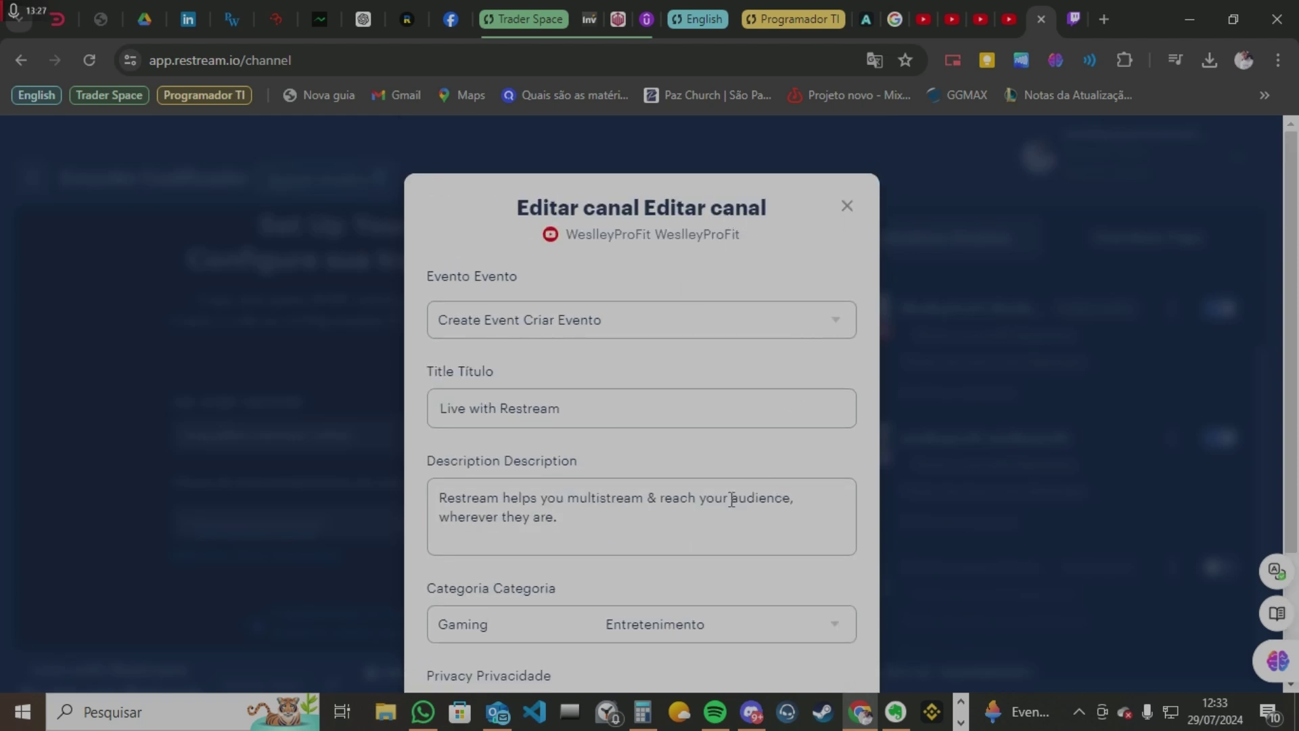
{"action": "scroll", "coordinate": [731, 477], "scroll_direction": "down", "scroll_amount": 3}
{"action": "scroll", "coordinate": [710, 476], "scroll_direction": "up", "scroll_amount": 3}
{"action": "scroll", "coordinate": [727, 441], "scroll_direction": "down", "scroll_amount": 3}
{"action": "scroll", "coordinate": [726, 441], "scroll_direction": "up", "scroll_amount": 3}
{"action": "scroll", "coordinate": [740, 420], "scroll_direction": "down", "scroll_amount": 3}
{"action": "scroll", "coordinate": [740, 420], "scroll_direction": "up", "scroll_amount": 3}
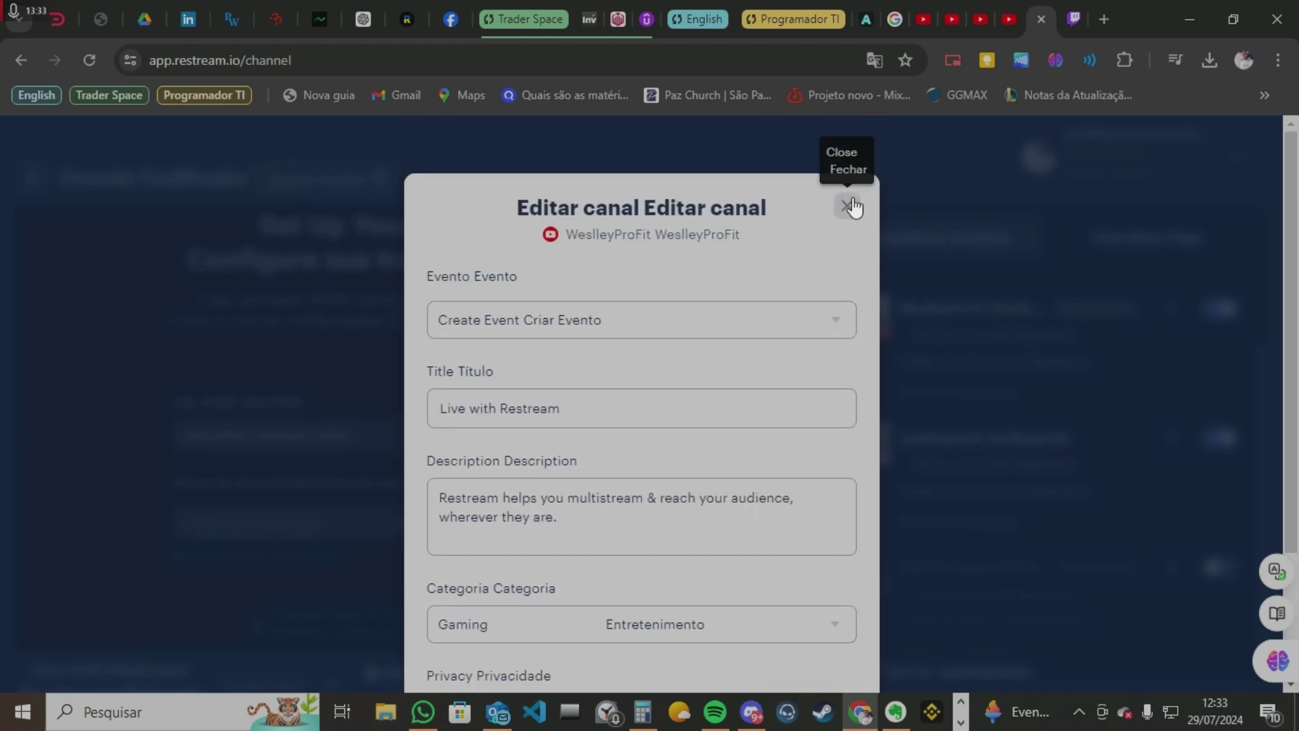
{"action": "scroll", "coordinate": [667, 499], "scroll_direction": "down", "scroll_amount": 3}
{"action": "scroll", "coordinate": [619, 516], "scroll_direction": "up", "scroll_amount": 3}
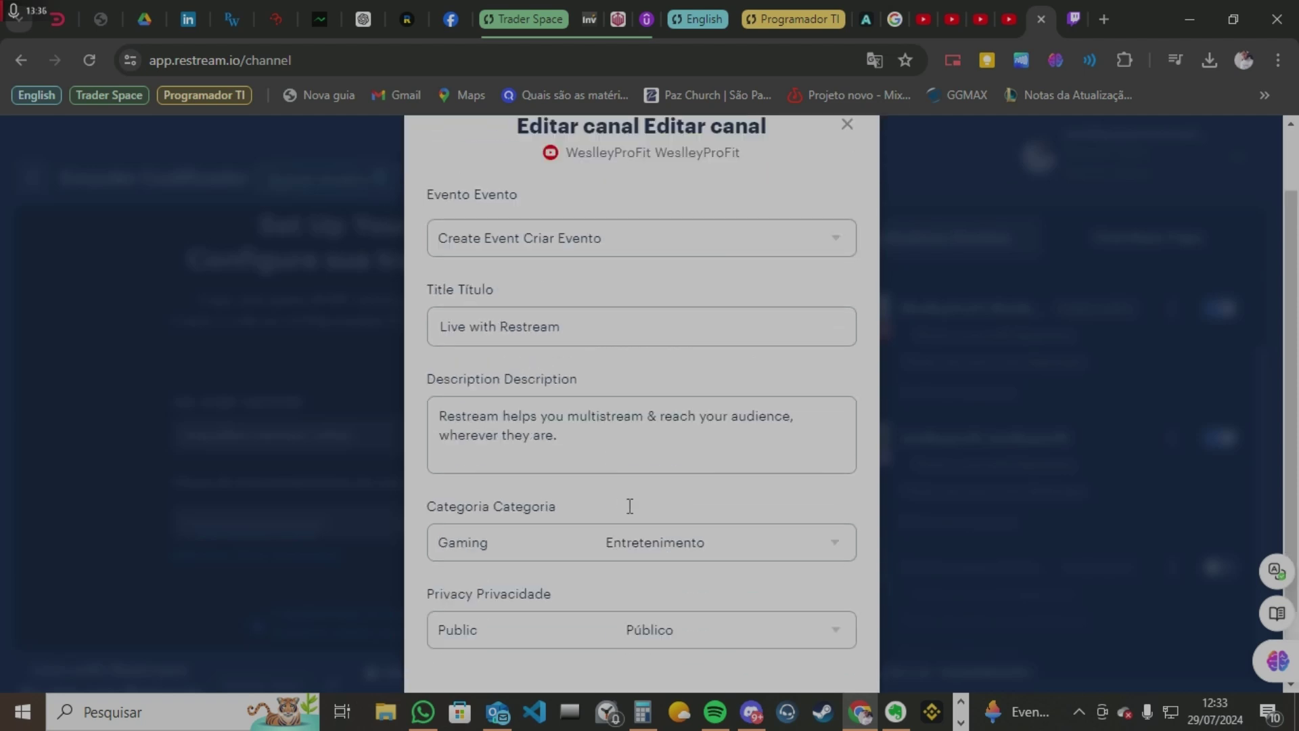
Step: Close the YouTube channel editor and leave without saving the changes
{"action": "left_click", "coordinate": [847, 206]}
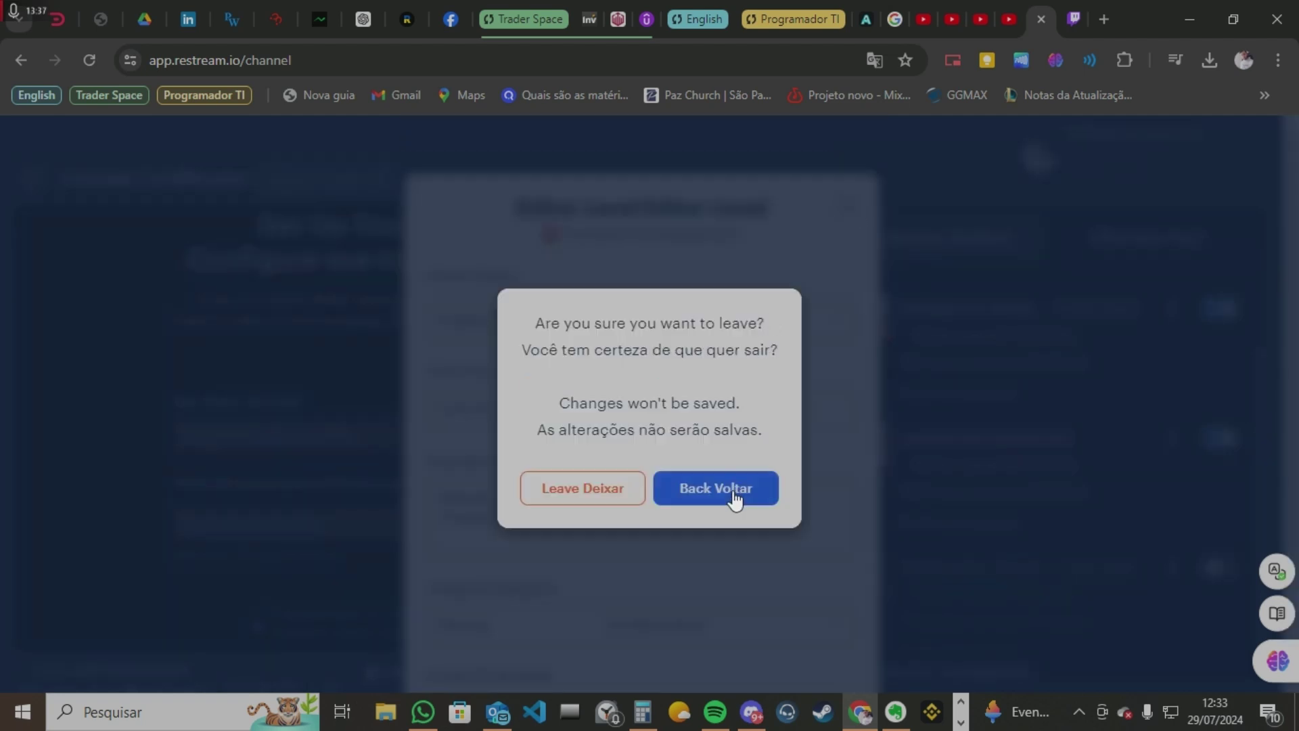
{"action": "left_click", "coordinate": [709, 504]}
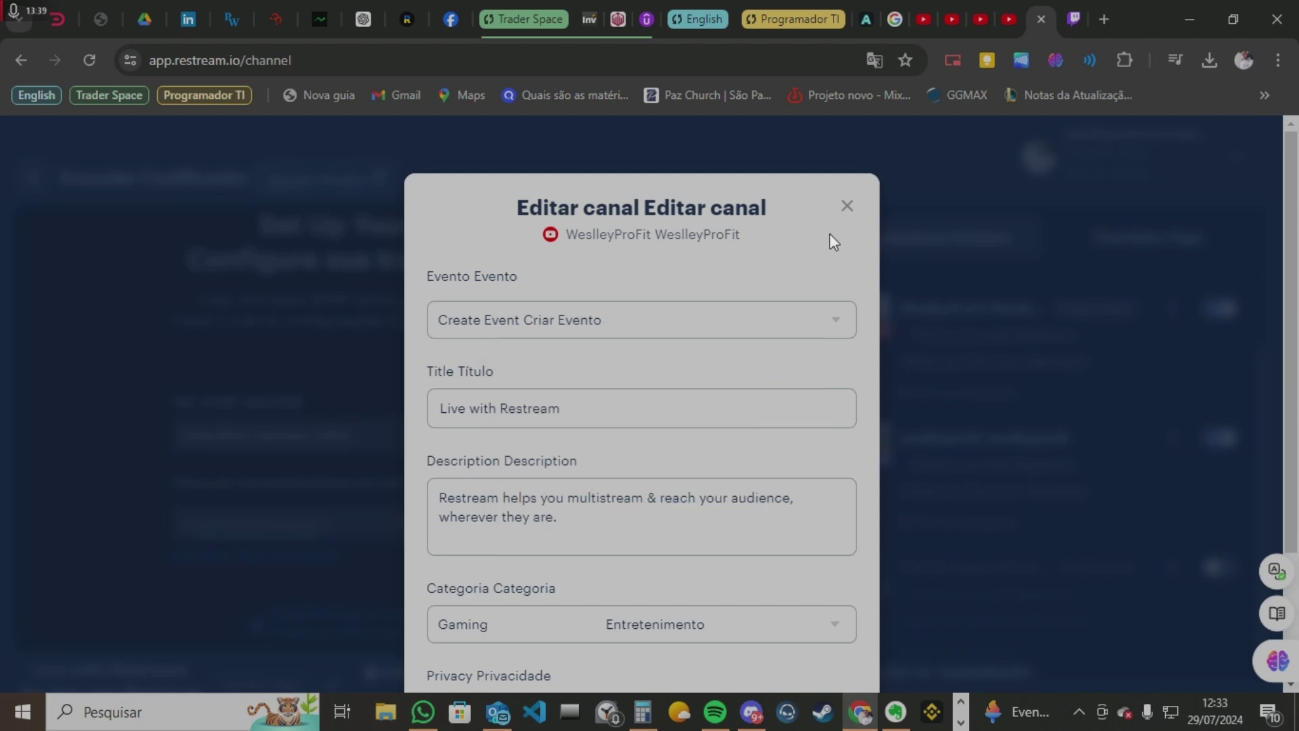
{"action": "left_click", "coordinate": [850, 208]}
{"action": "left_click", "coordinate": [602, 486]}
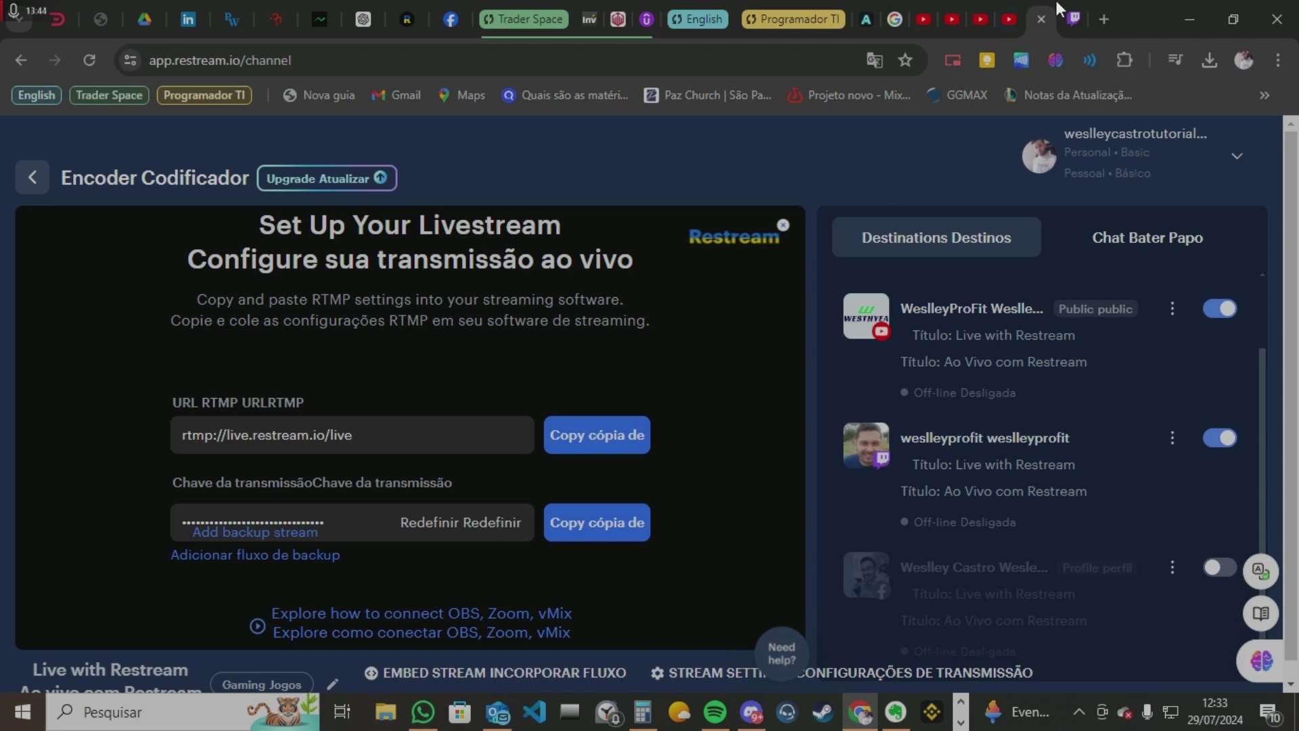
Step: Refresh the YouTube channel page and check the broadcast status in Streamlabs Desktop, then minimize Streamlabs
{"action": "left_click", "coordinate": [1011, 15]}
{"action": "scroll", "coordinate": [513, 440], "scroll_direction": "down", "scroll_amount": 2}
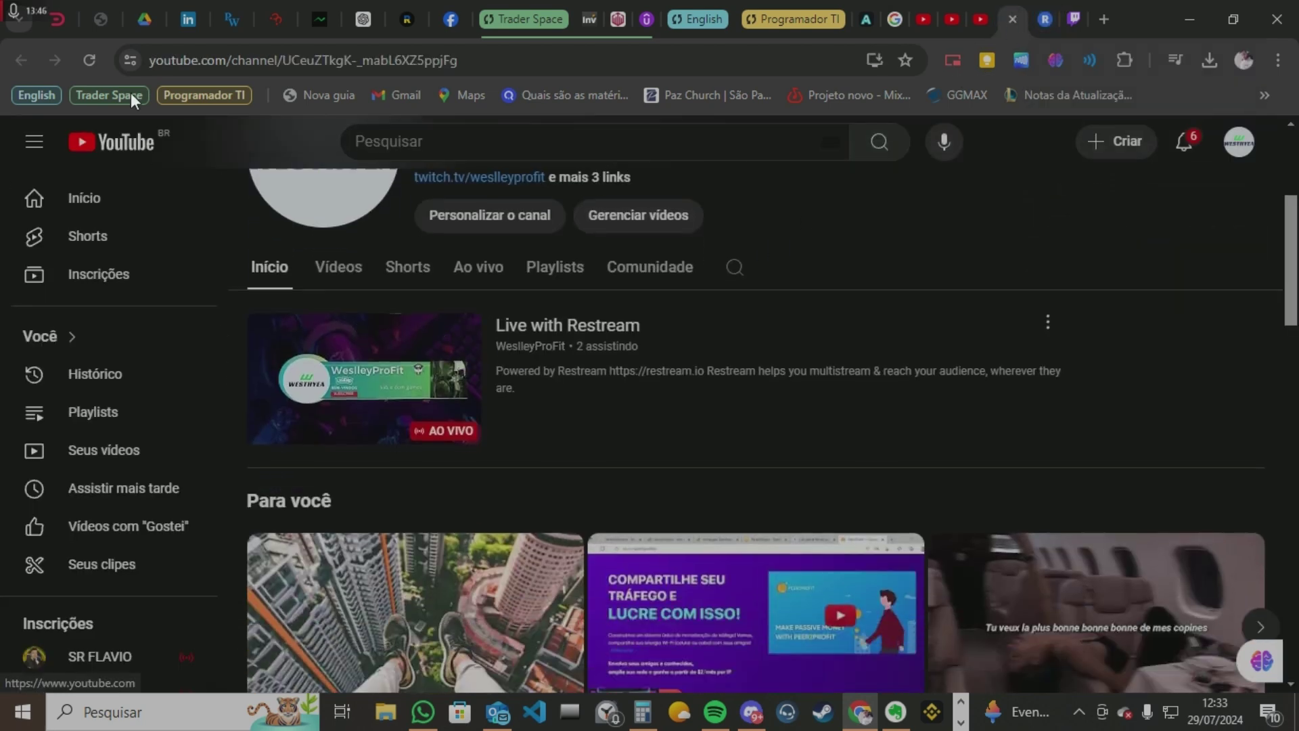
{"action": "left_click", "coordinate": [89, 60]}
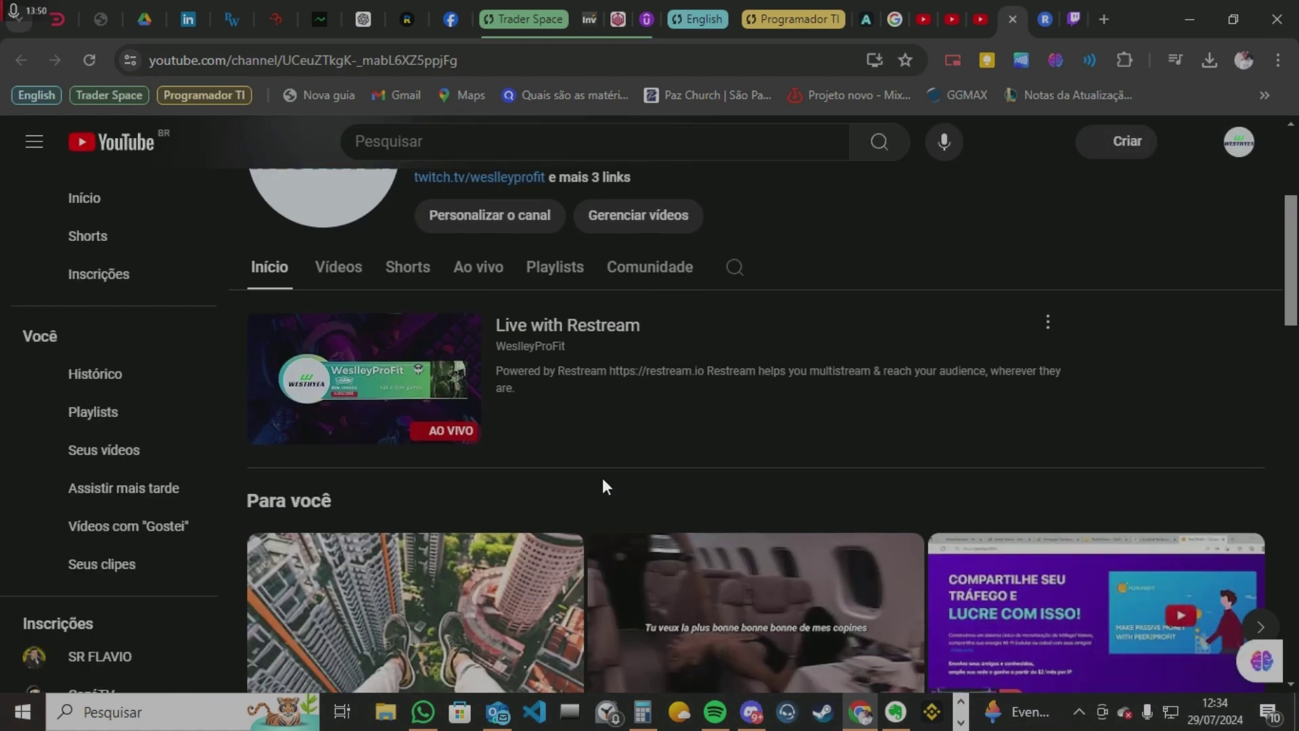
{"action": "left_click", "coordinate": [960, 723]}
{"action": "left_click", "coordinate": [500, 711]}
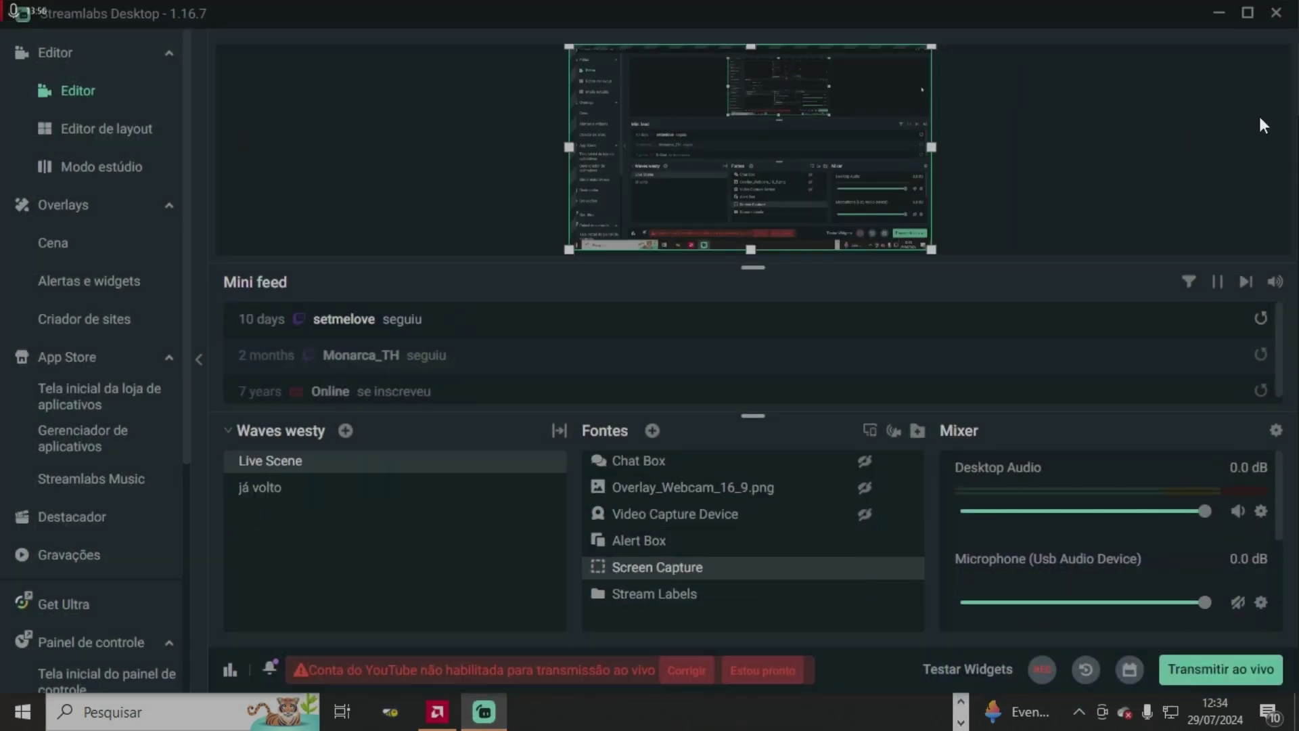
{"action": "left_click", "coordinate": [1218, 13]}
Step: Open the "Live with Restream" recording on YouTube, skip to its end and view the description
{"action": "left_click", "coordinate": [388, 343]}
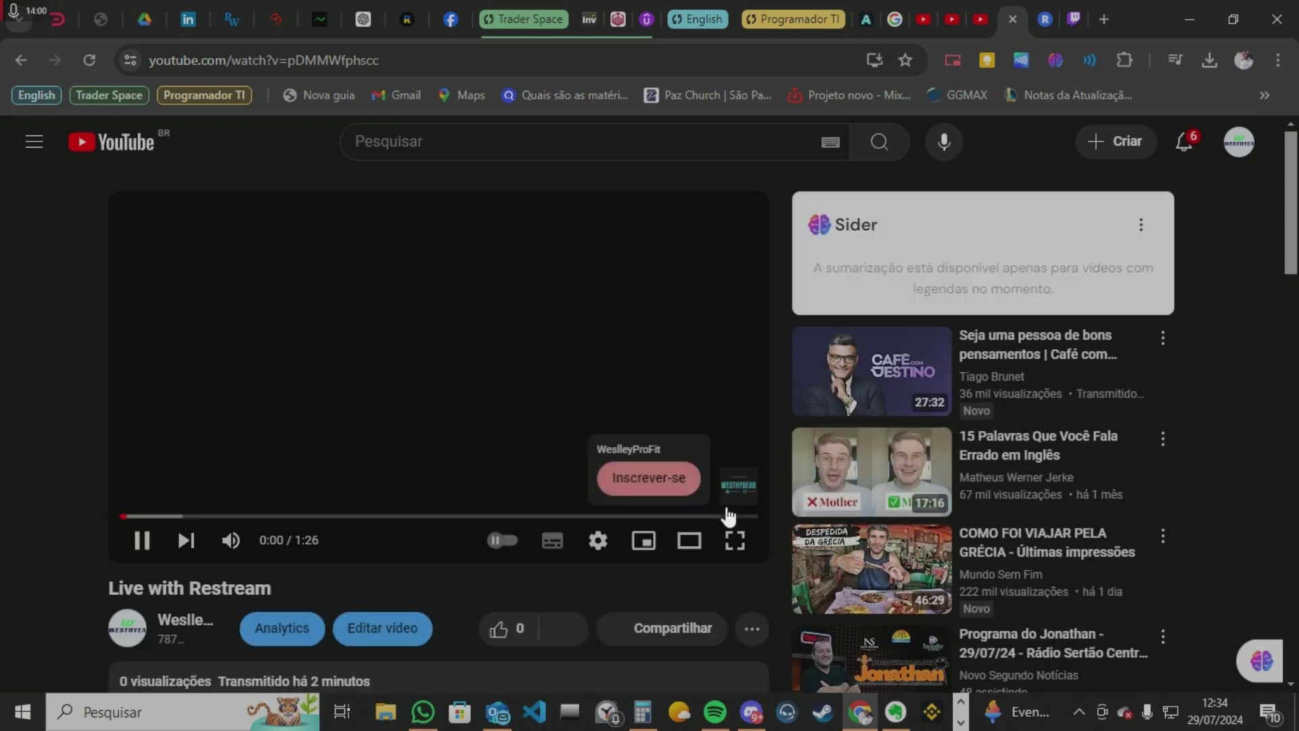
{"action": "left_click", "coordinate": [748, 517]}
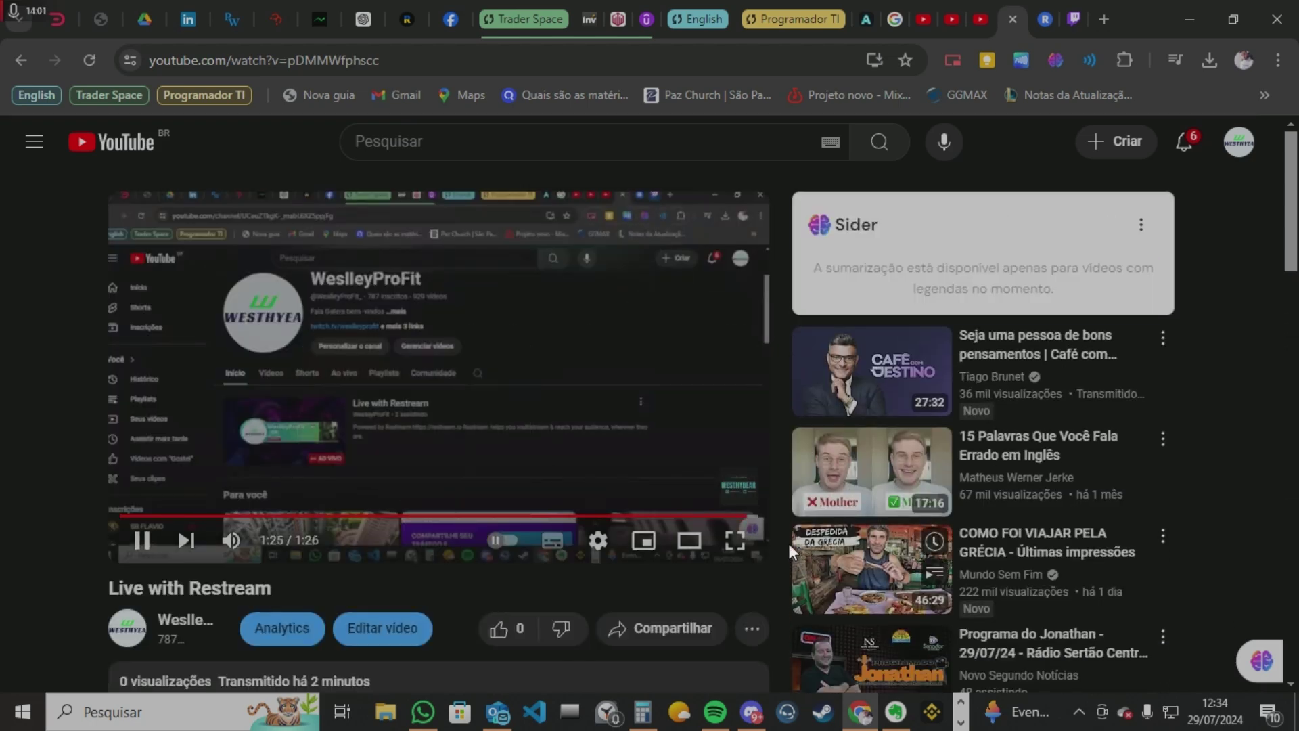
{"action": "scroll", "coordinate": [590, 496], "scroll_direction": "down", "scroll_amount": 3}
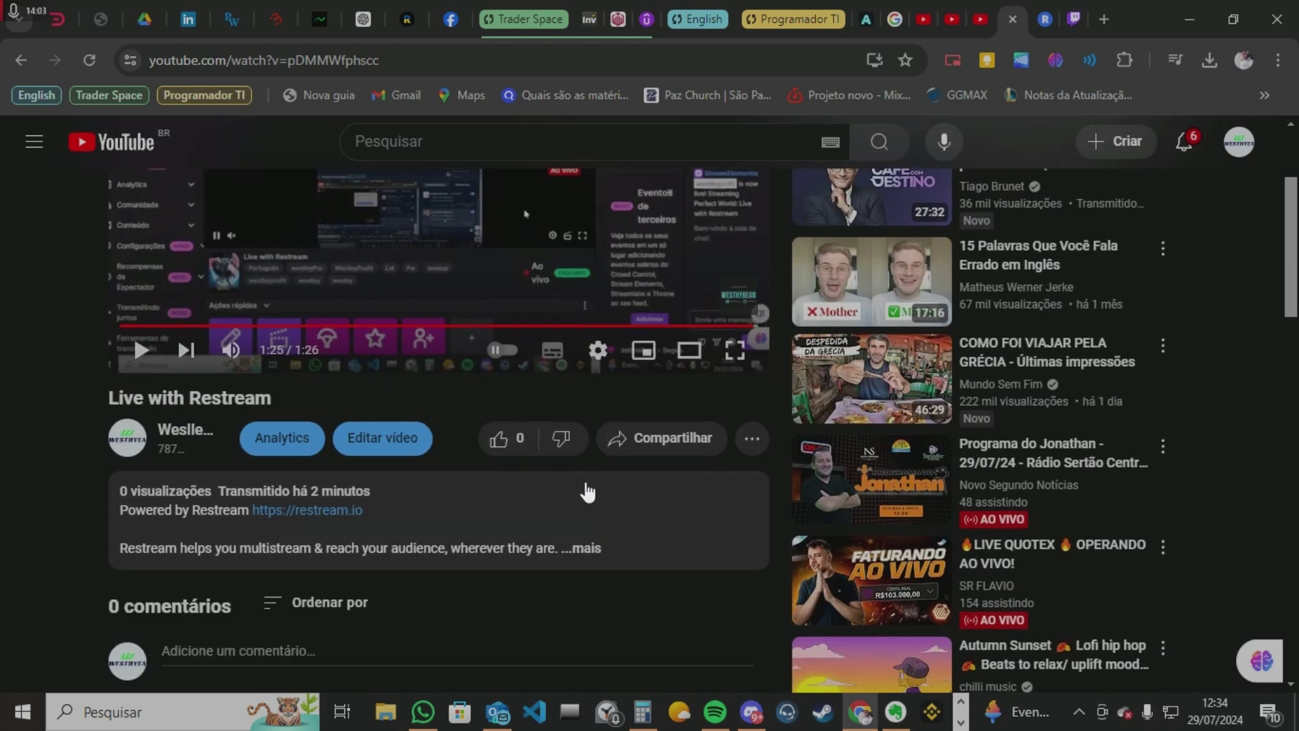
Step: Open the recording's details in YouTube Studio, review the title, description and thumbnail fields, and return to the channel content
{"action": "left_click", "coordinate": [389, 445]}
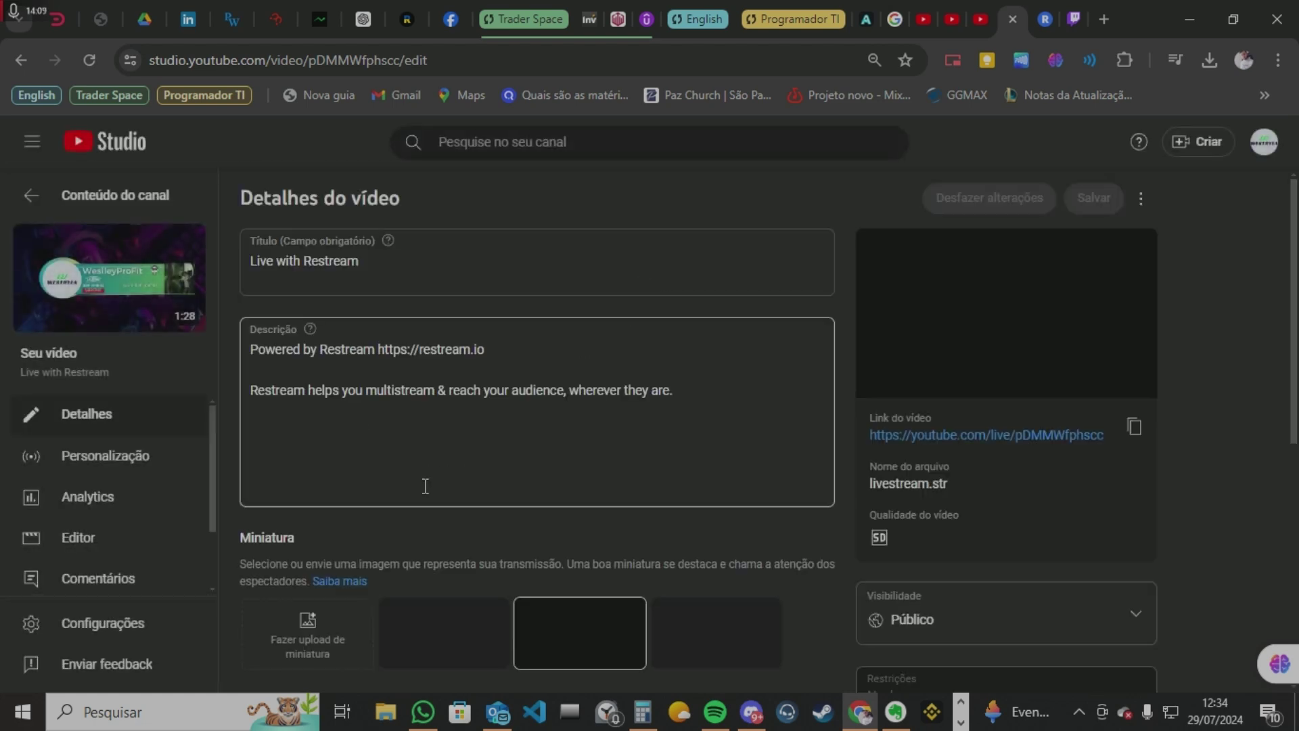
{"action": "scroll", "coordinate": [758, 537], "scroll_direction": "down", "scroll_amount": 3}
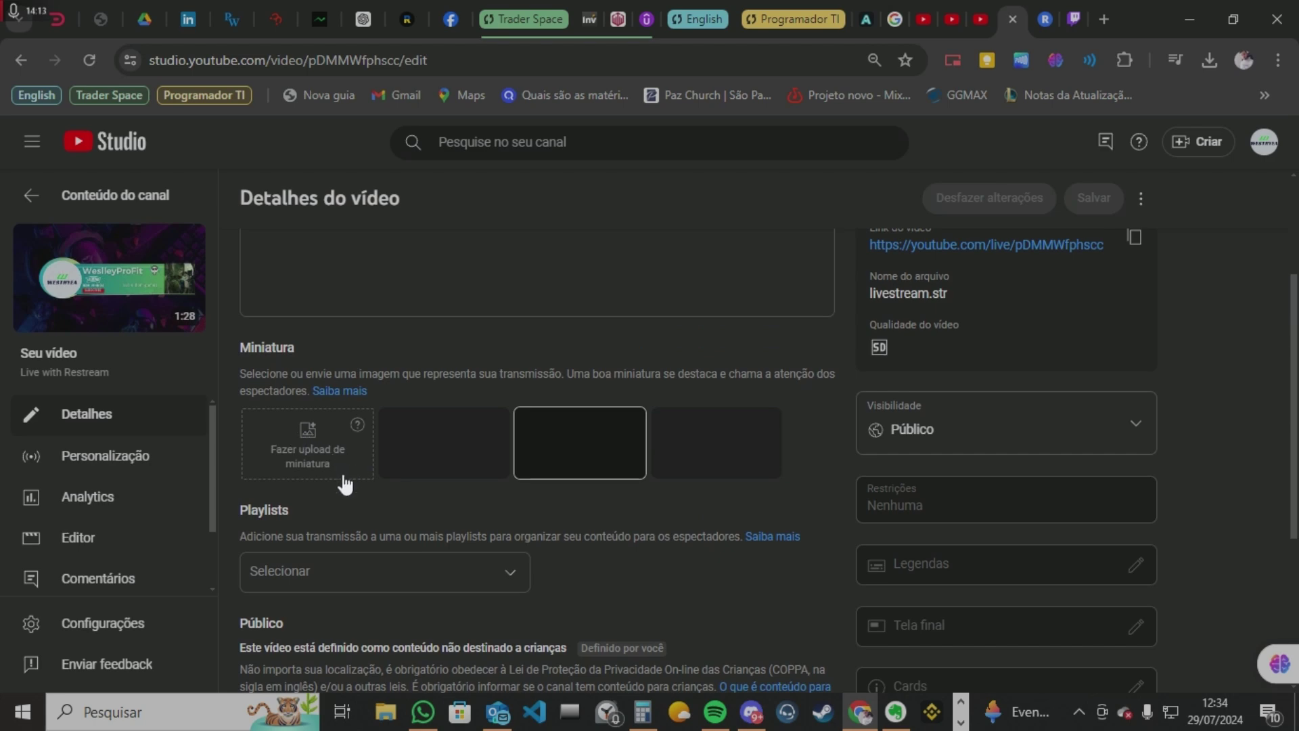
{"action": "scroll", "coordinate": [369, 466], "scroll_direction": "up", "scroll_amount": 3}
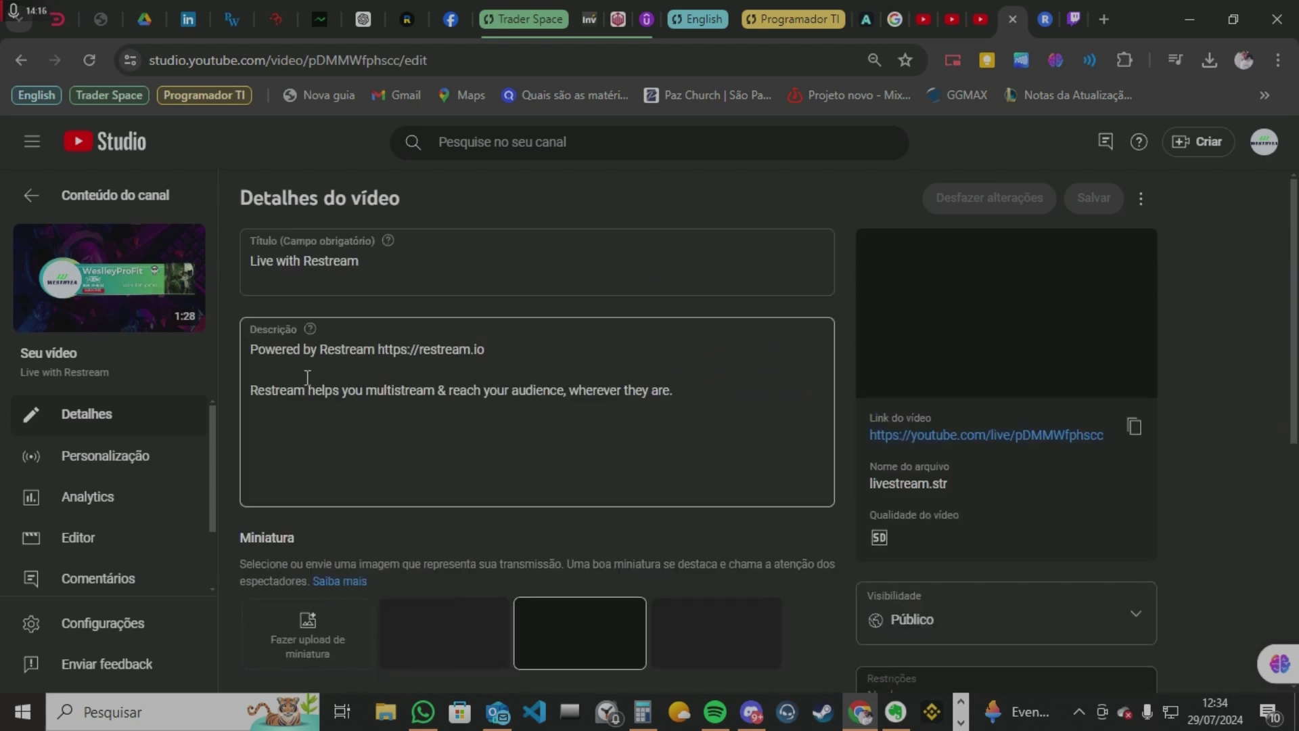
{"action": "scroll", "coordinate": [368, 500], "scroll_direction": "down", "scroll_amount": 3}
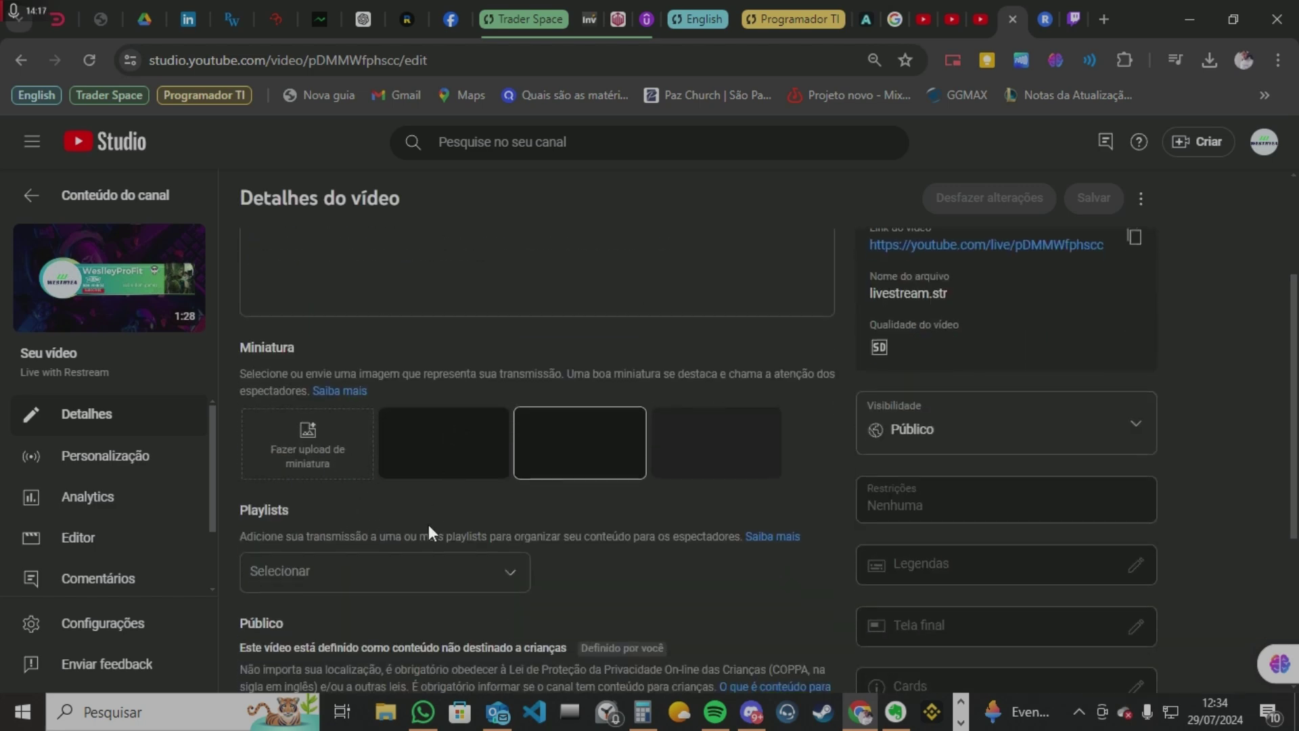
{"action": "scroll", "coordinate": [530, 325], "scroll_direction": "up", "scroll_amount": 3}
{"action": "scroll", "coordinate": [501, 430], "scroll_direction": "down", "scroll_amount": 3}
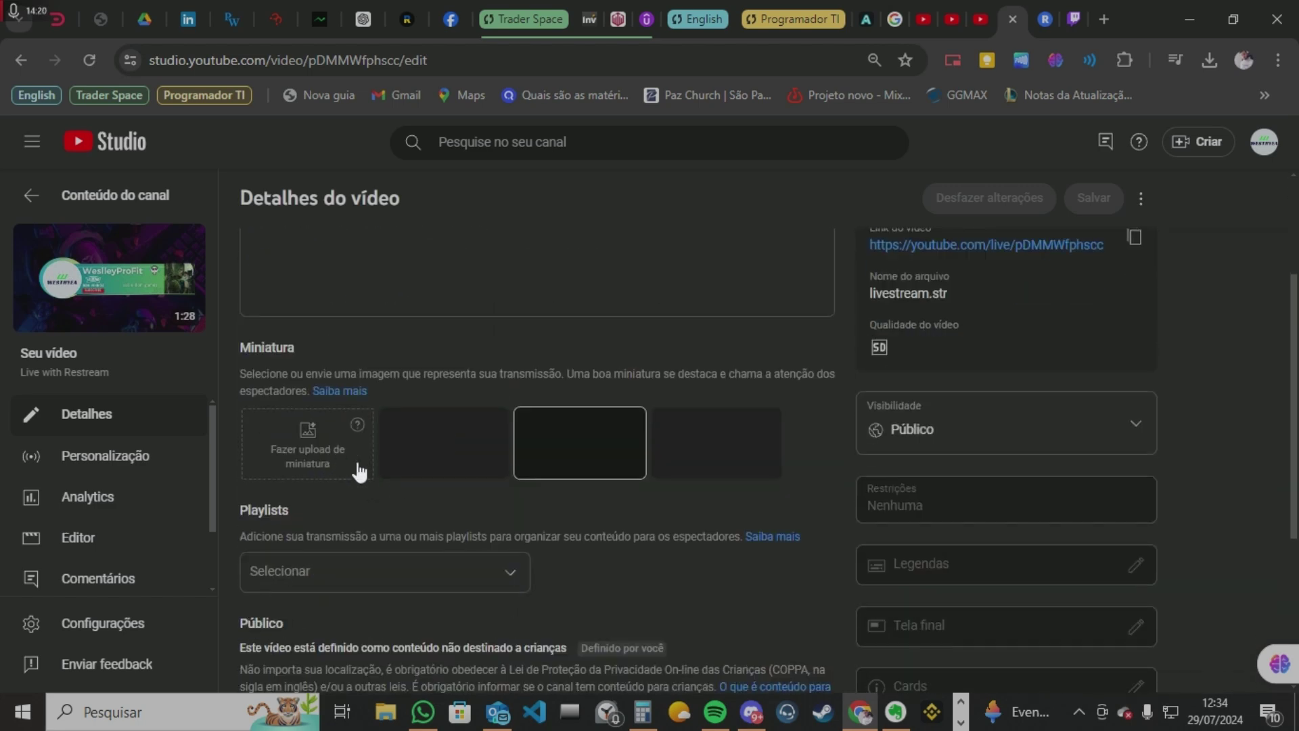
{"action": "scroll", "coordinate": [510, 447], "scroll_direction": "up", "scroll_amount": 3}
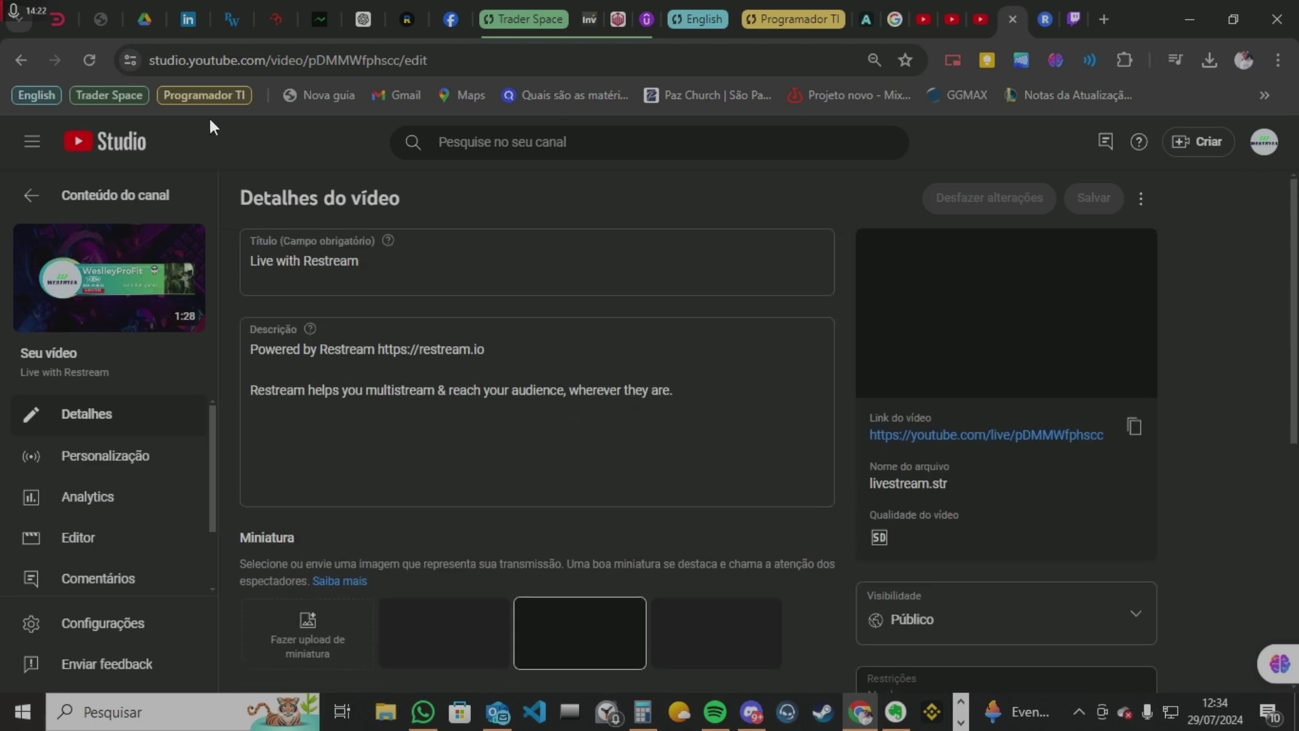
{"action": "left_click", "coordinate": [30, 198]}
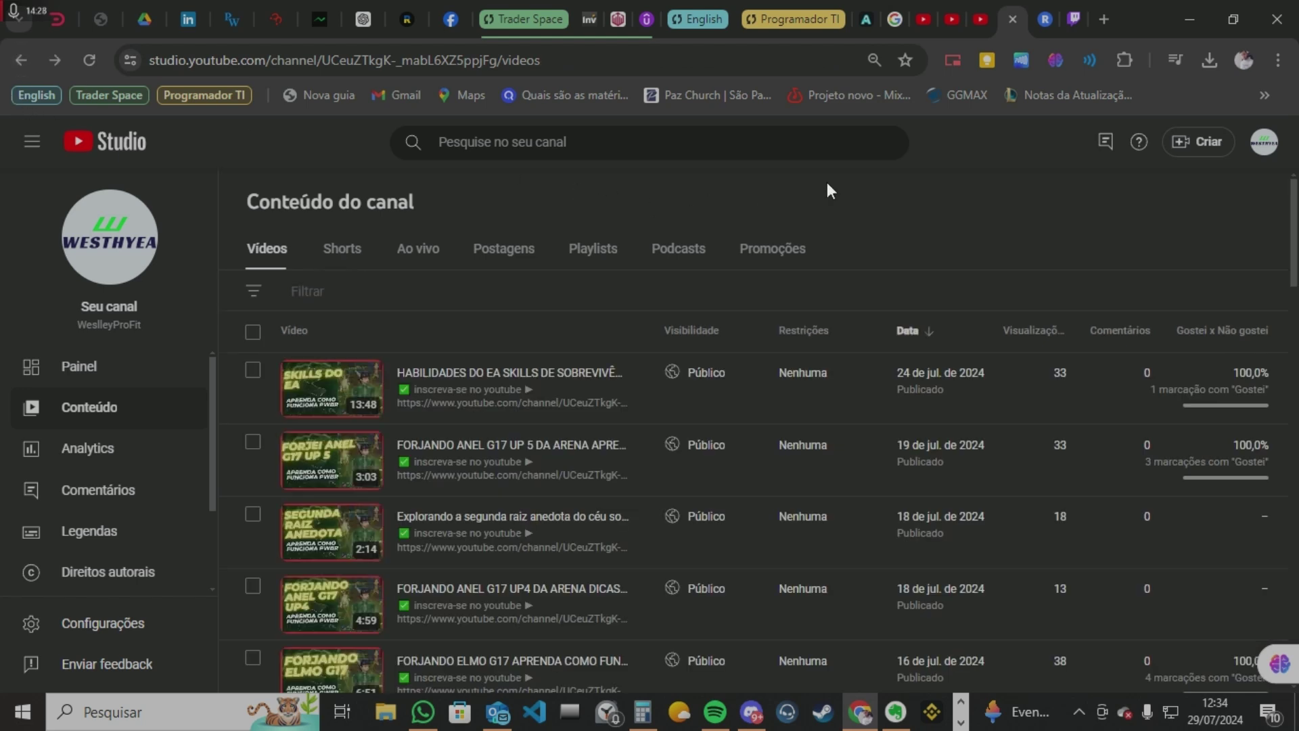
Step: Return to the Restream encoder page and read through the combined chat and its message field
{"action": "left_click", "coordinate": [1048, 5]}
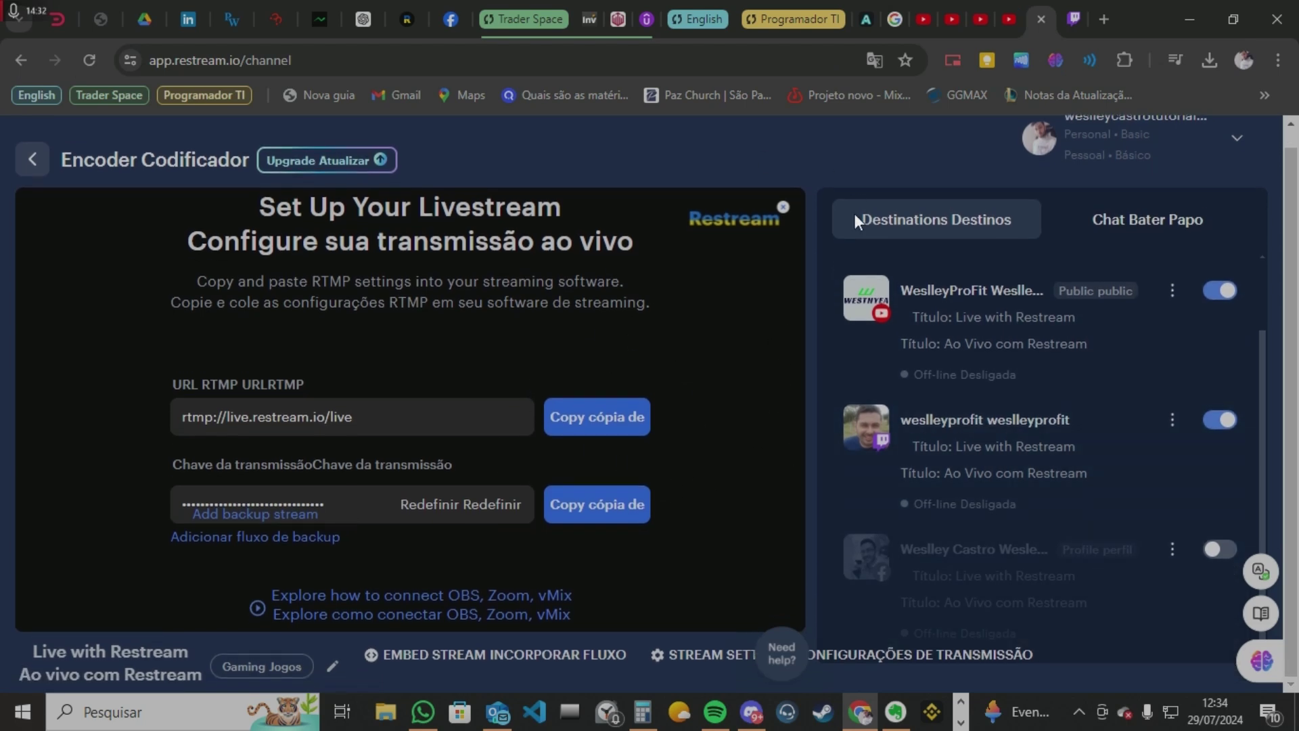
{"action": "left_click", "coordinate": [1155, 222]}
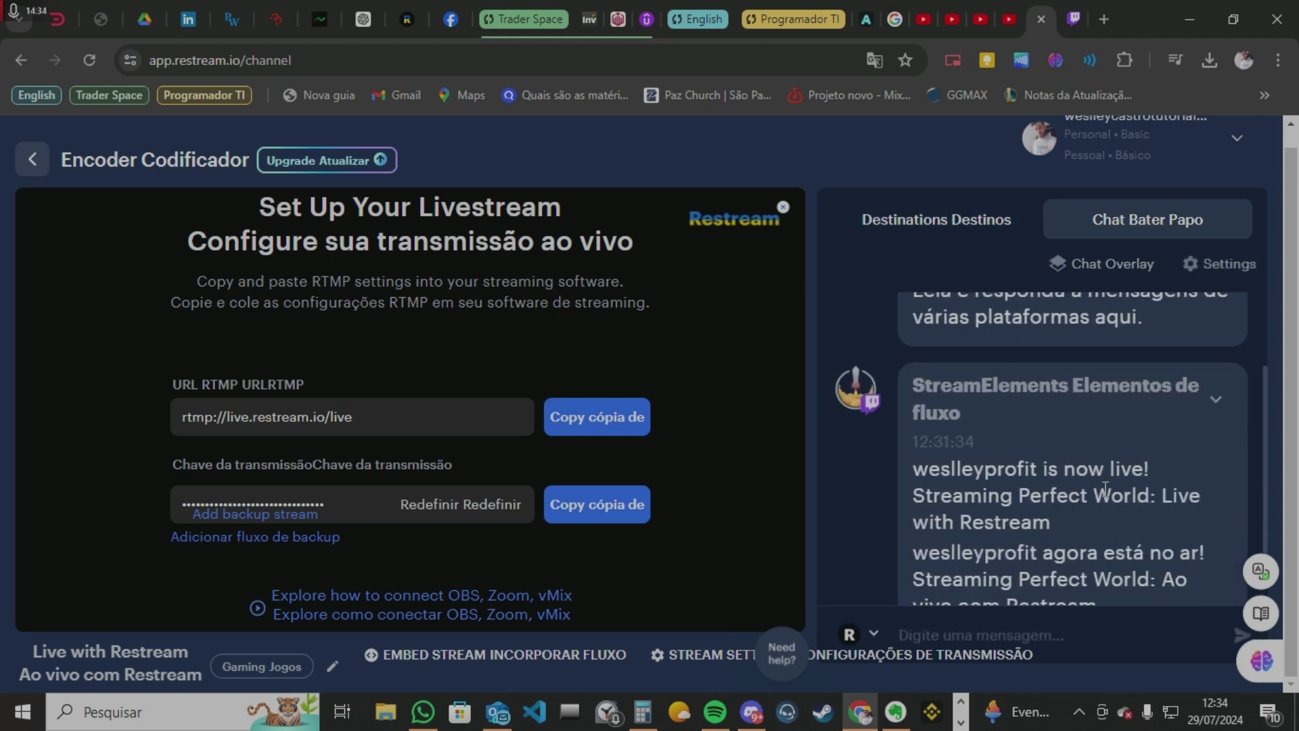
{"action": "scroll", "coordinate": [1100, 502], "scroll_direction": "up", "scroll_amount": 3}
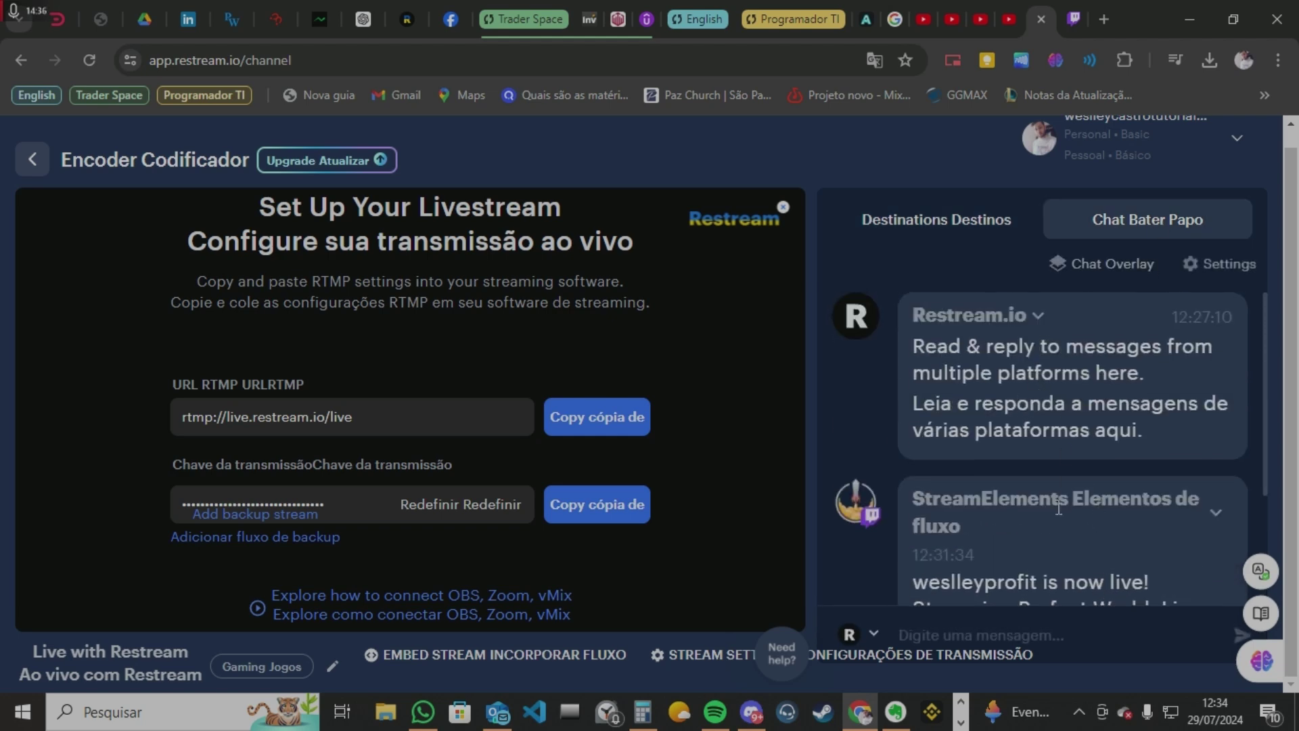
{"action": "scroll", "coordinate": [1059, 507], "scroll_direction": "down", "scroll_amount": 3}
{"action": "scroll", "coordinate": [1058, 477], "scroll_direction": "up", "scroll_amount": 3}
{"action": "scroll", "coordinate": [1077, 406], "scroll_direction": "down", "scroll_amount": 2}
{"action": "left_click", "coordinate": [974, 628]}
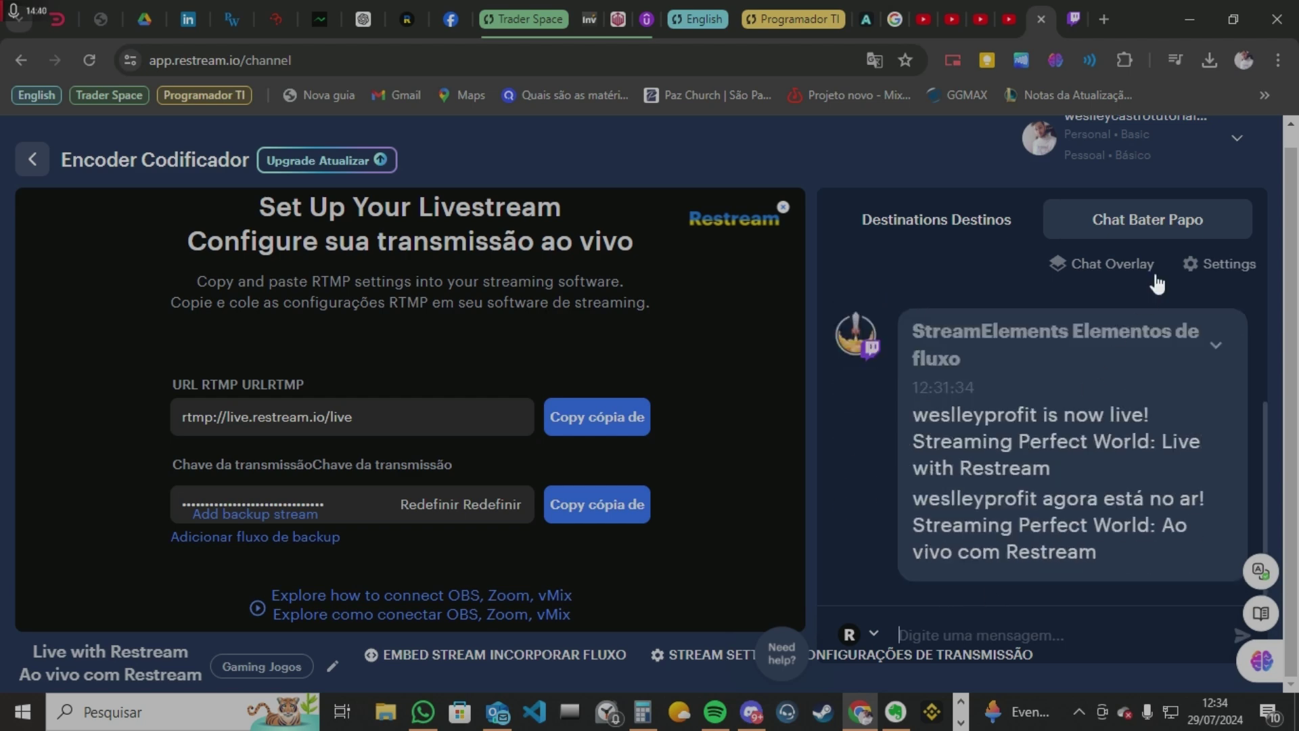
Step: Set the Restream chat scale to 120% and enable the view counter, avatars and colorized author names in the chat settings
{"action": "left_click", "coordinate": [1223, 267]}
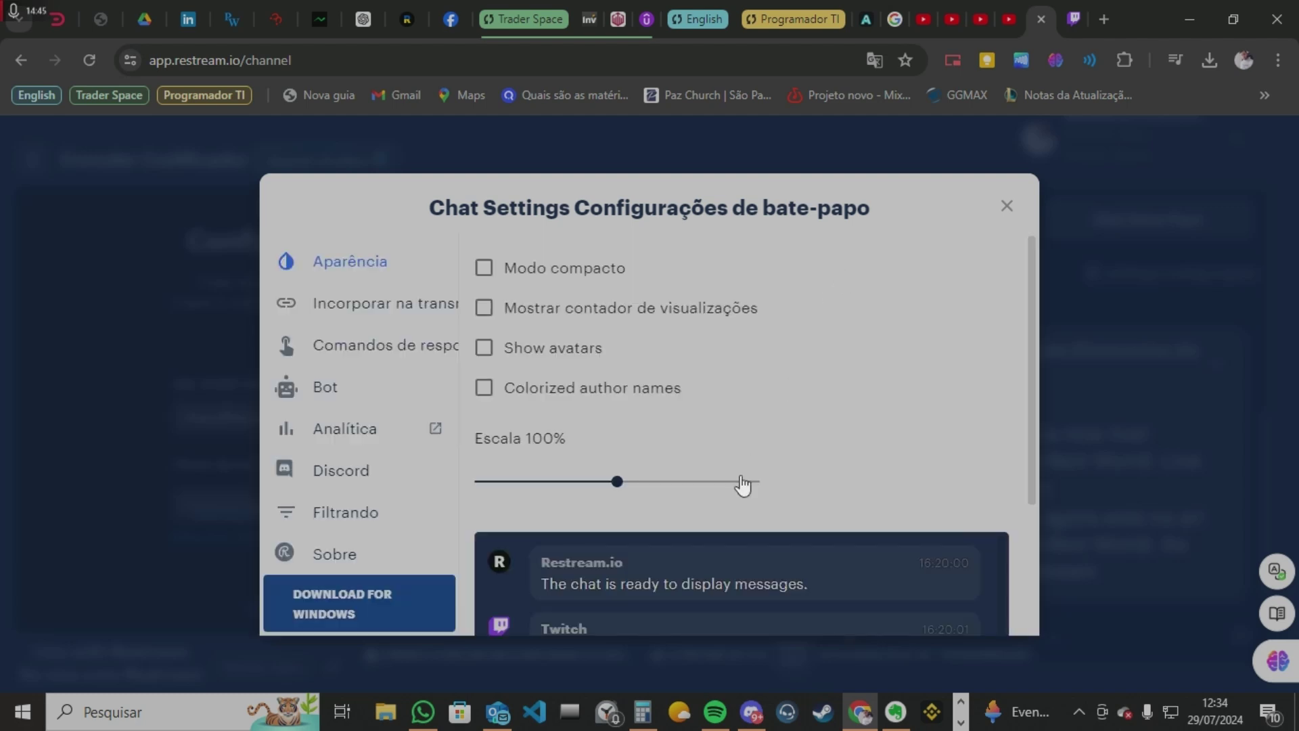
{"action": "left_click_drag", "start_coordinate": [592, 479], "coordinate": [673, 479]}
{"action": "scroll", "coordinate": [769, 487], "scroll_direction": "down", "scroll_amount": 3}
{"action": "scroll", "coordinate": [731, 417], "scroll_direction": "up", "scroll_amount": 3}
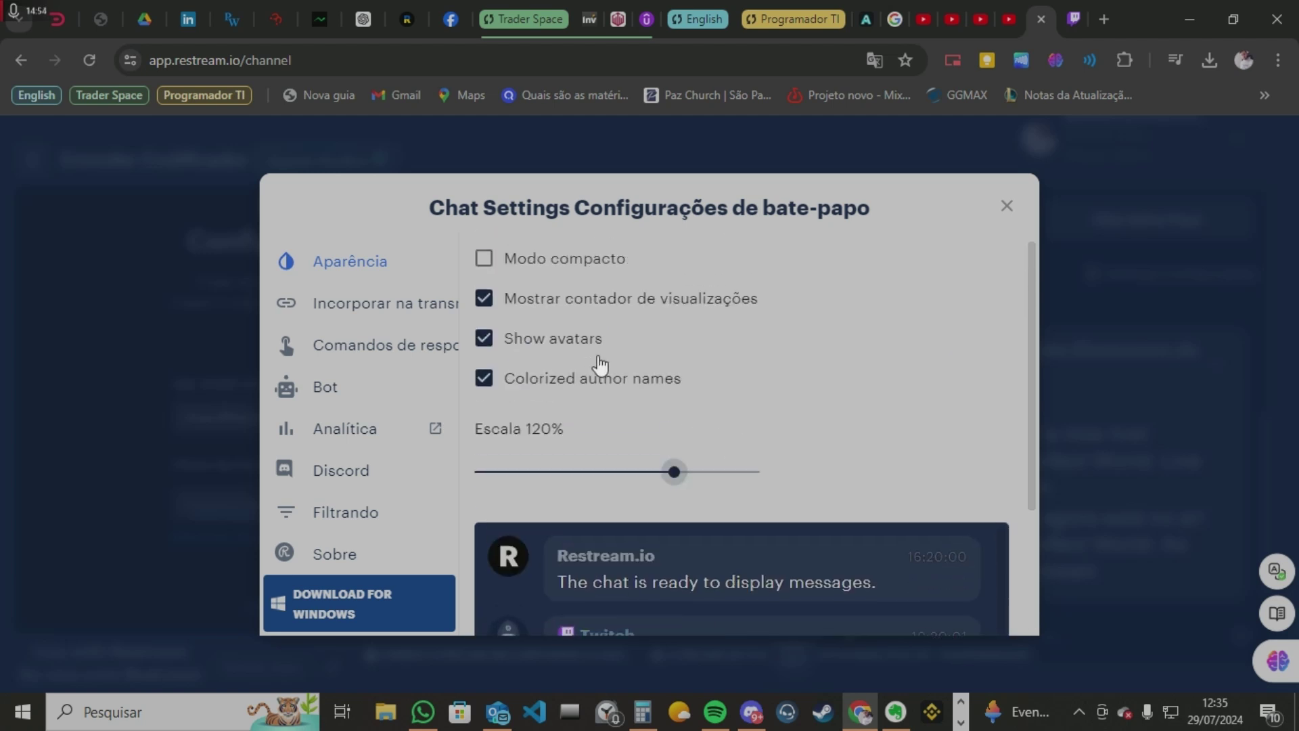
Step: Toggle compact mode on and off to compare both layouts in the chat preview
{"action": "scroll", "coordinate": [707, 383], "scroll_direction": "up", "scroll_amount": 1}
{"action": "left_click", "coordinate": [498, 274]}
{"action": "left_click", "coordinate": [485, 268]}
{"action": "left_click", "coordinate": [484, 268]}
{"action": "scroll", "coordinate": [946, 421], "scroll_direction": "down", "scroll_amount": 3}
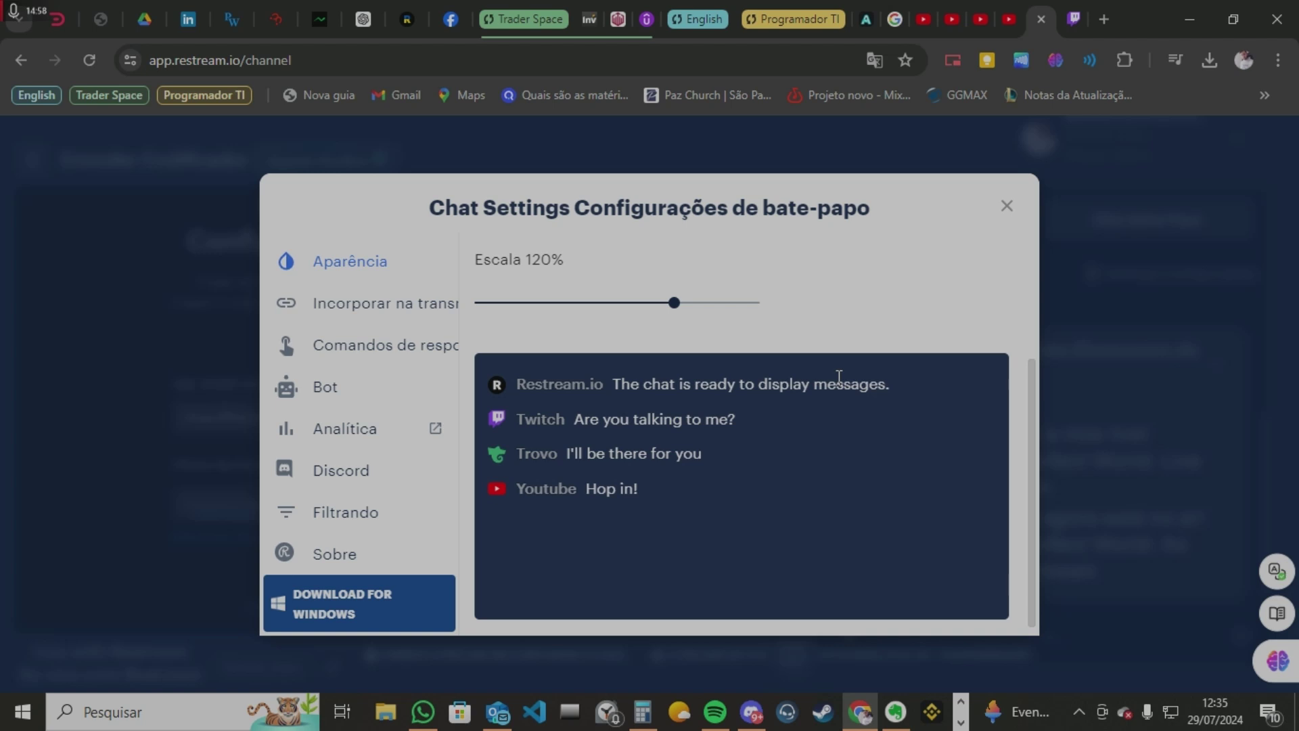
{"action": "scroll", "coordinate": [536, 269], "scroll_direction": "up", "scroll_amount": 3}
{"action": "left_click", "coordinate": [498, 270]}
{"action": "left_click", "coordinate": [499, 273]}
{"action": "scroll", "coordinate": [902, 457], "scroll_direction": "down", "scroll_amount": 3}
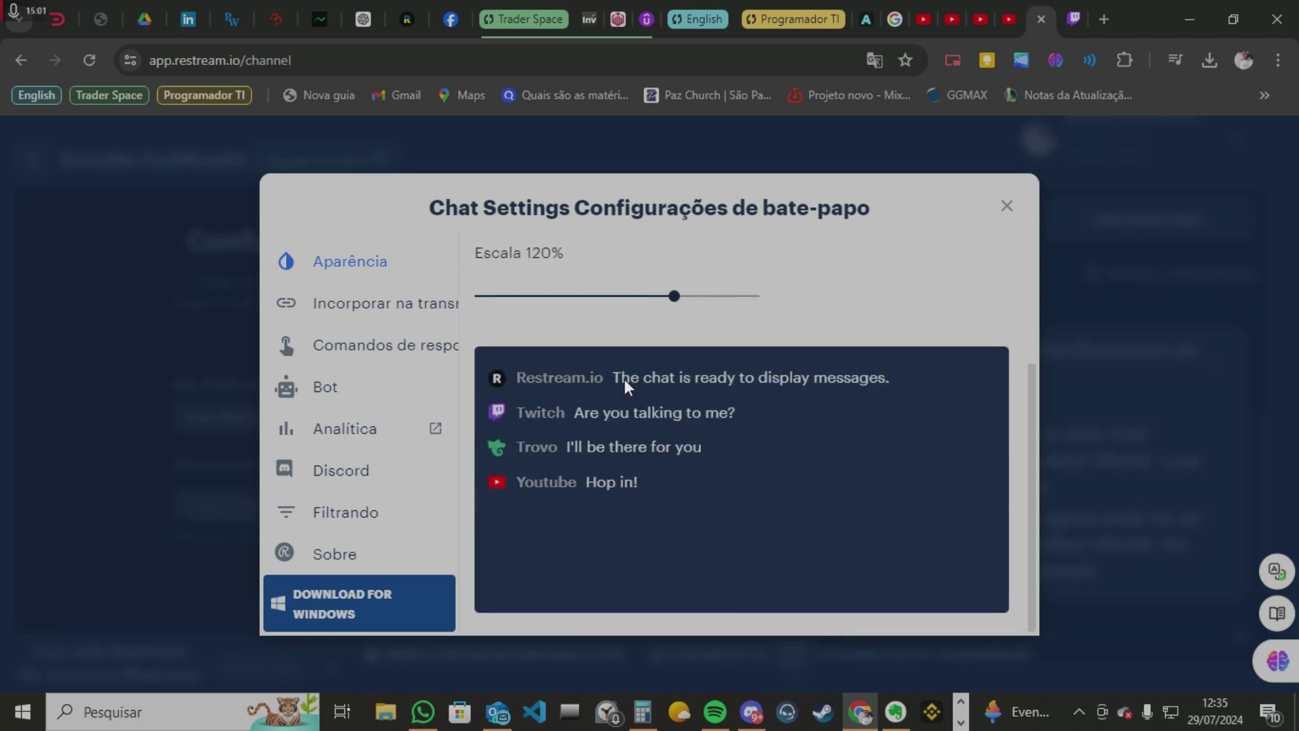
{"action": "scroll", "coordinate": [606, 325], "scroll_direction": "up", "scroll_amount": 3}
{"action": "left_click", "coordinate": [484, 268]}
{"action": "scroll", "coordinate": [830, 478], "scroll_direction": "down", "scroll_amount": 3}
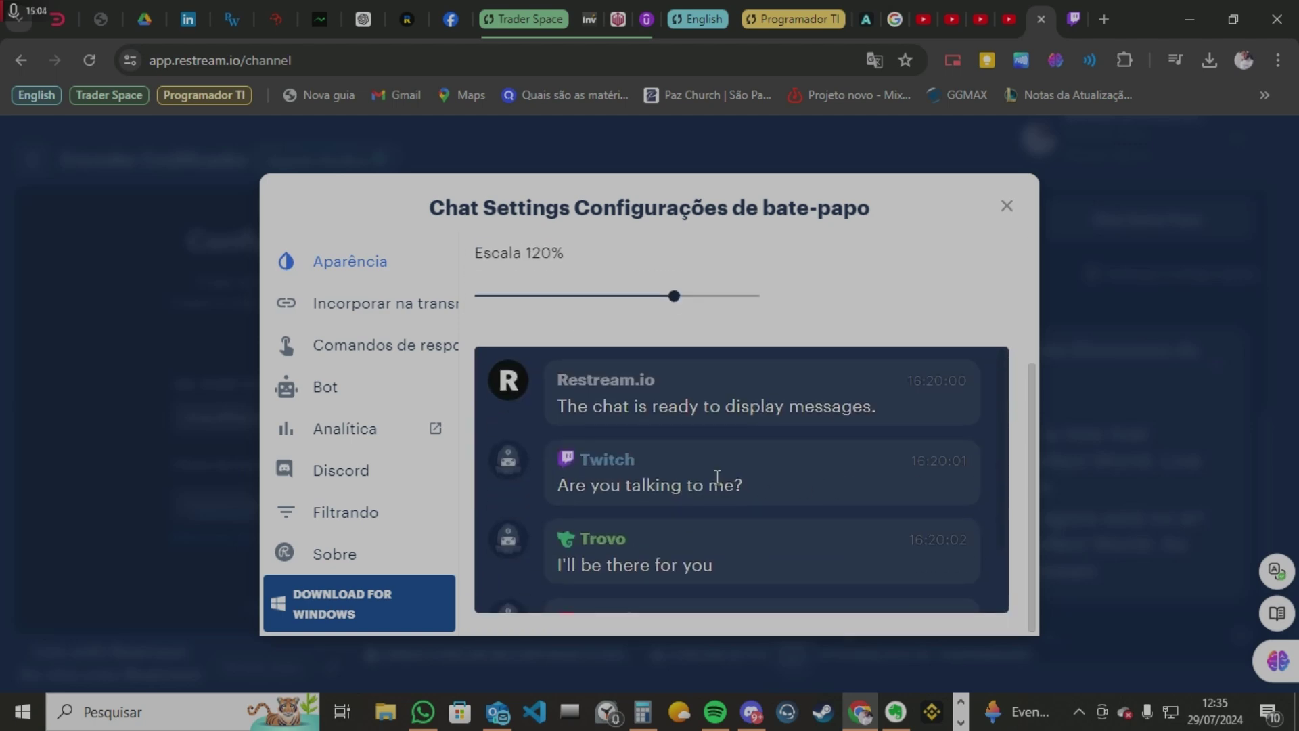
Step: Enable compact mode for the chat and check the preview
{"action": "scroll", "coordinate": [609, 339], "scroll_direction": "up", "scroll_amount": 3}
{"action": "left_click", "coordinate": [485, 261]}
{"action": "scroll", "coordinate": [785, 429], "scroll_direction": "down", "scroll_amount": 3}
{"action": "scroll", "coordinate": [744, 420], "scroll_direction": "up", "scroll_amount": 3}
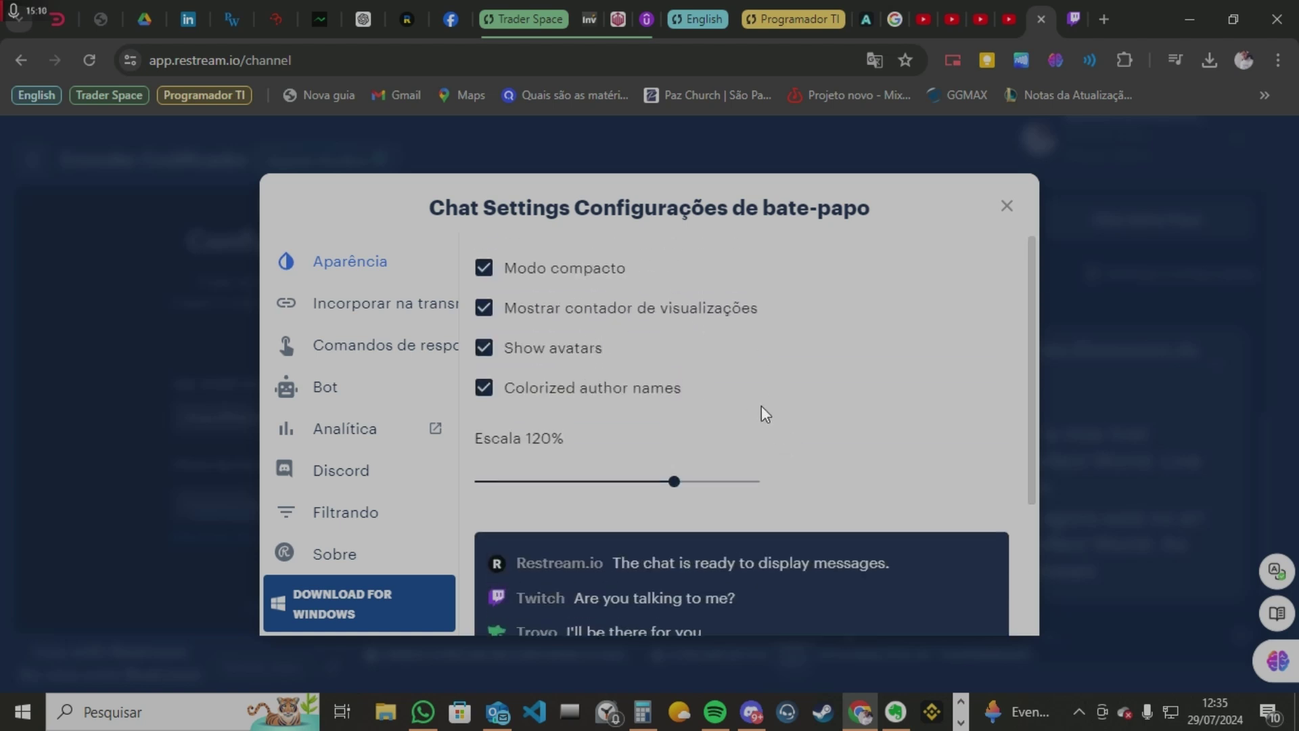
{"action": "scroll", "coordinate": [773, 434], "scroll_direction": "down", "scroll_amount": 3}
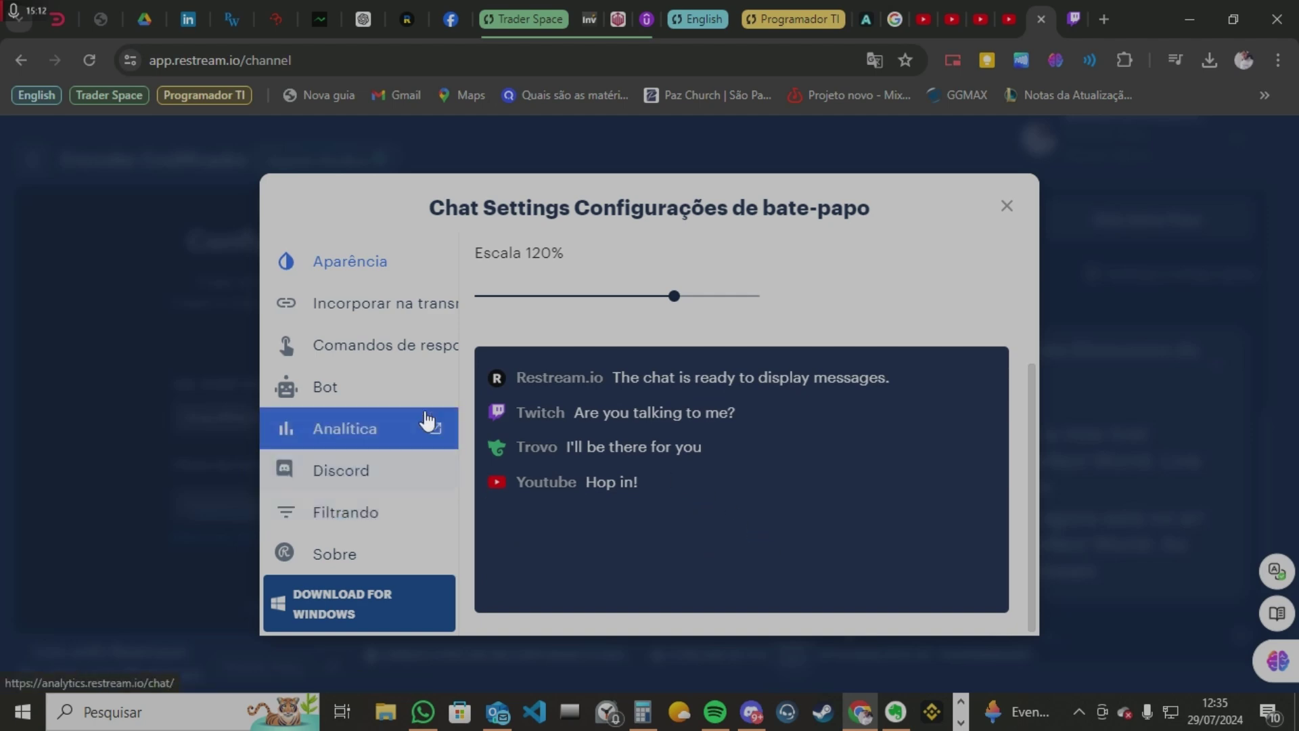
Step: Review the chat's stream embedding, reply command, bot and analytics settings, closing the separate analytics page
{"action": "left_click", "coordinate": [325, 306]}
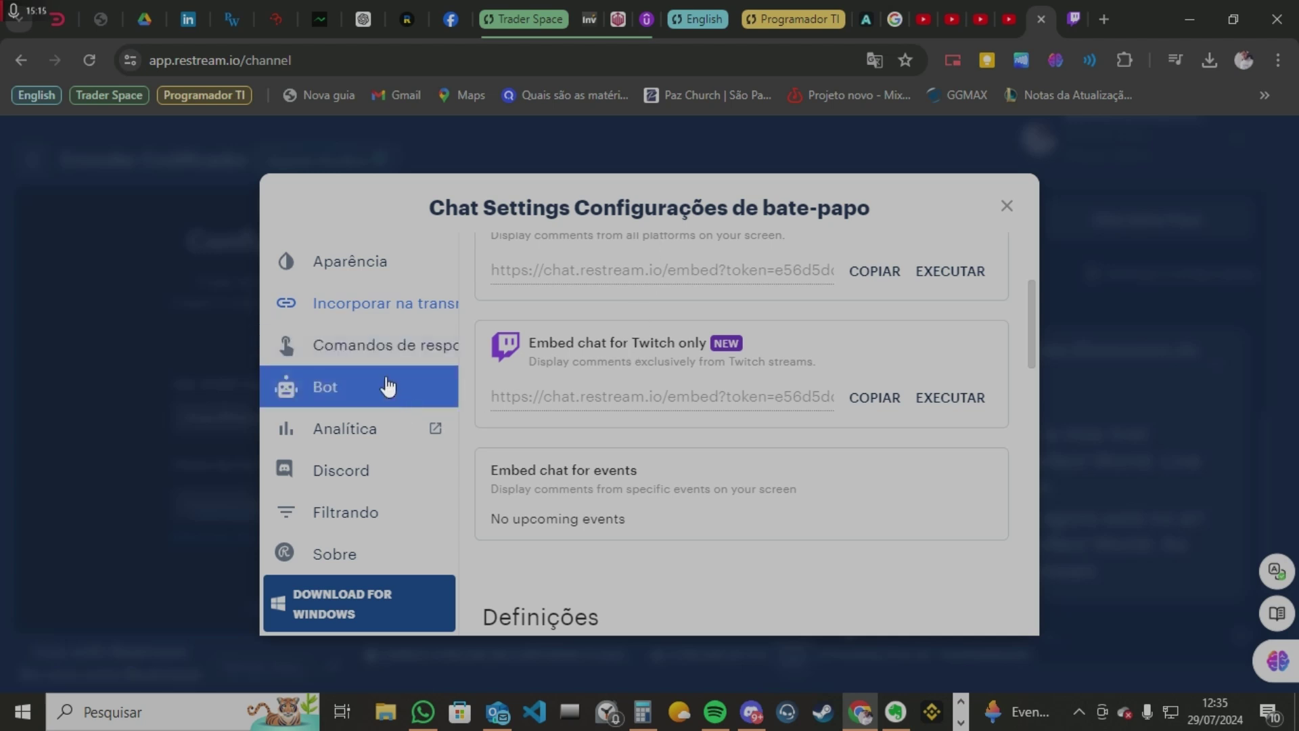
{"action": "scroll", "coordinate": [719, 423], "scroll_direction": "up", "scroll_amount": 1}
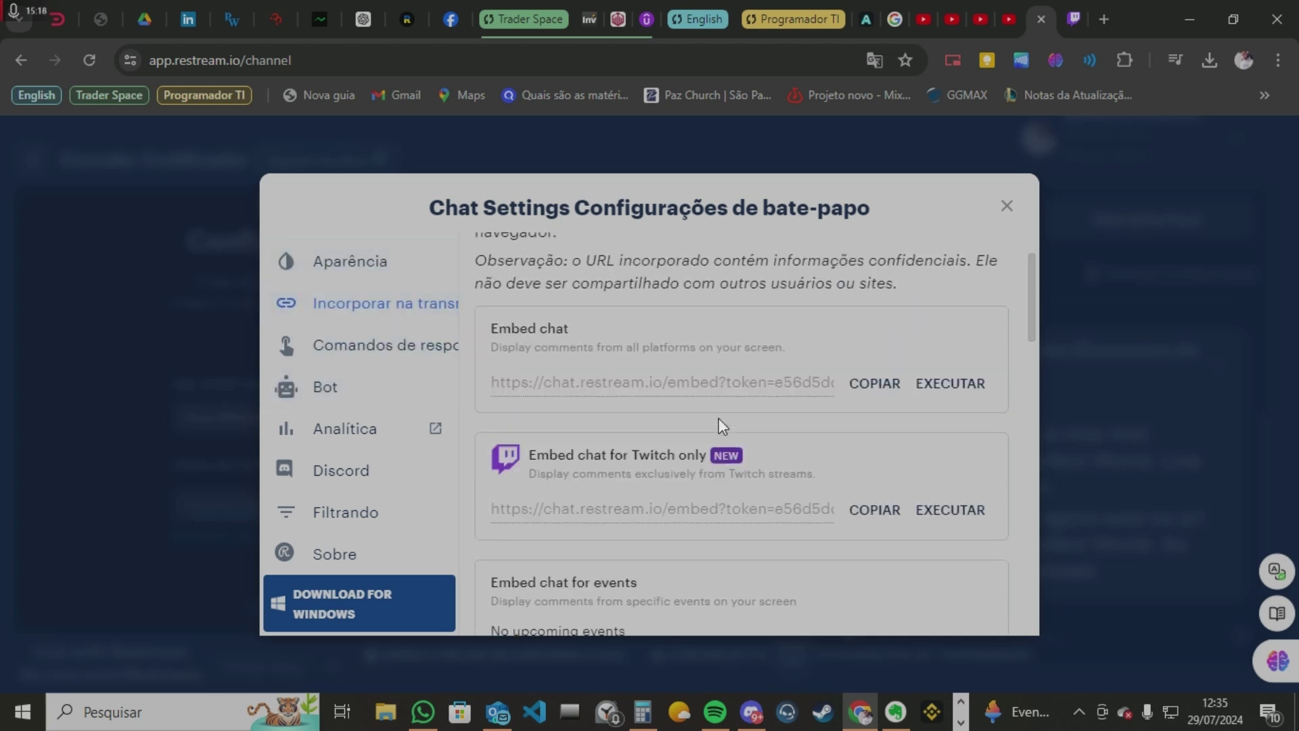
{"action": "scroll", "coordinate": [719, 422], "scroll_direction": "up", "scroll_amount": 1}
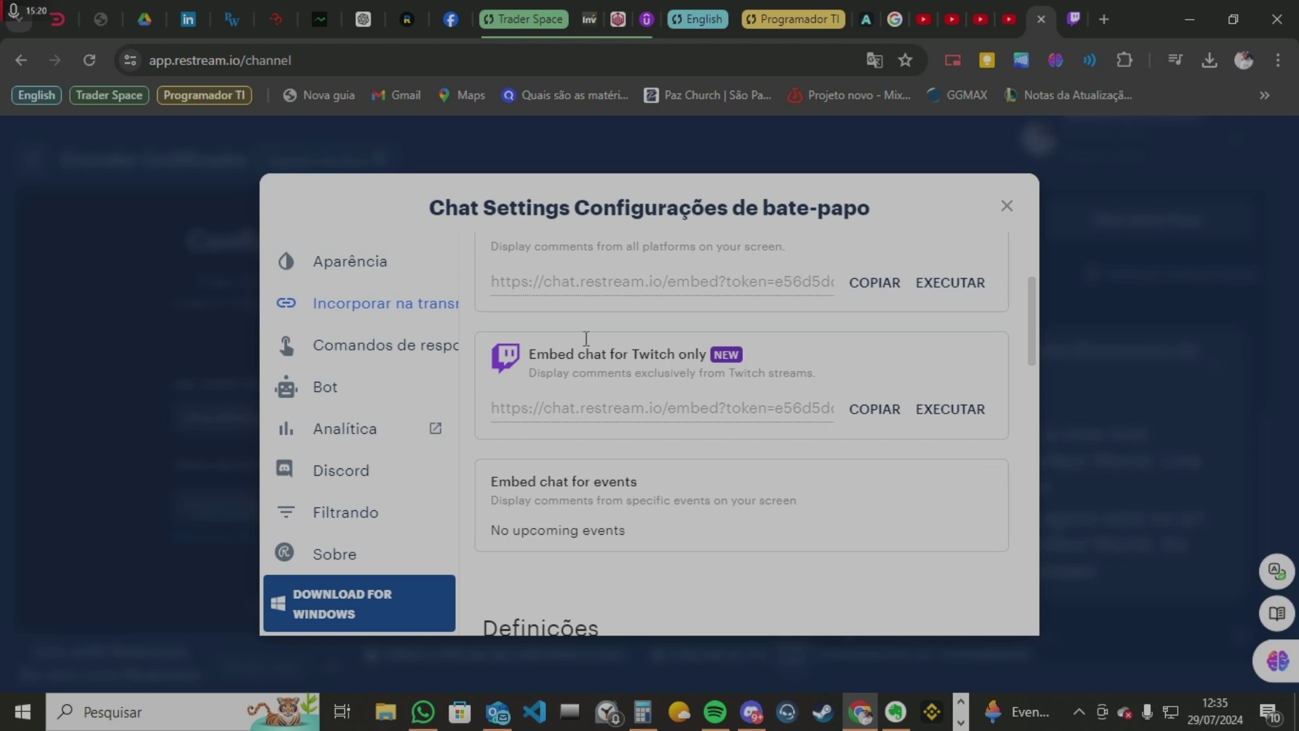
{"action": "left_click", "coordinate": [383, 349]}
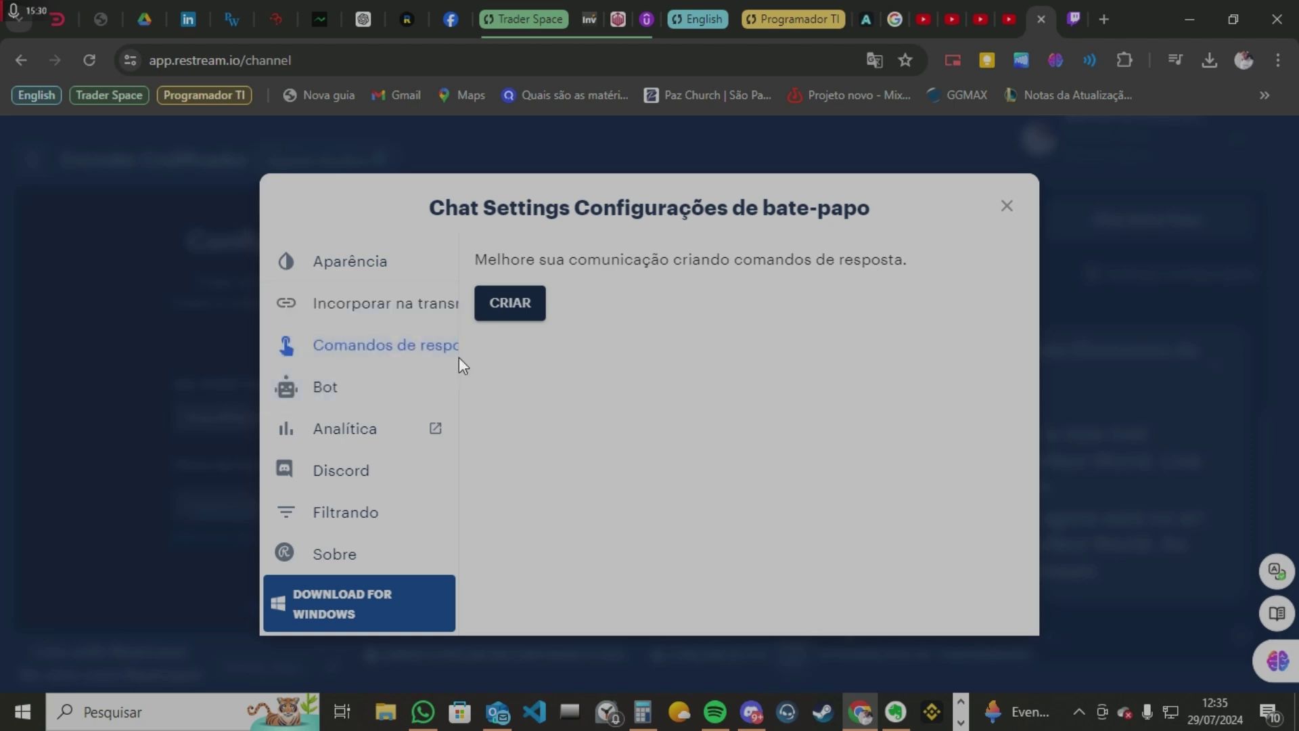
{"action": "left_click", "coordinate": [362, 400]}
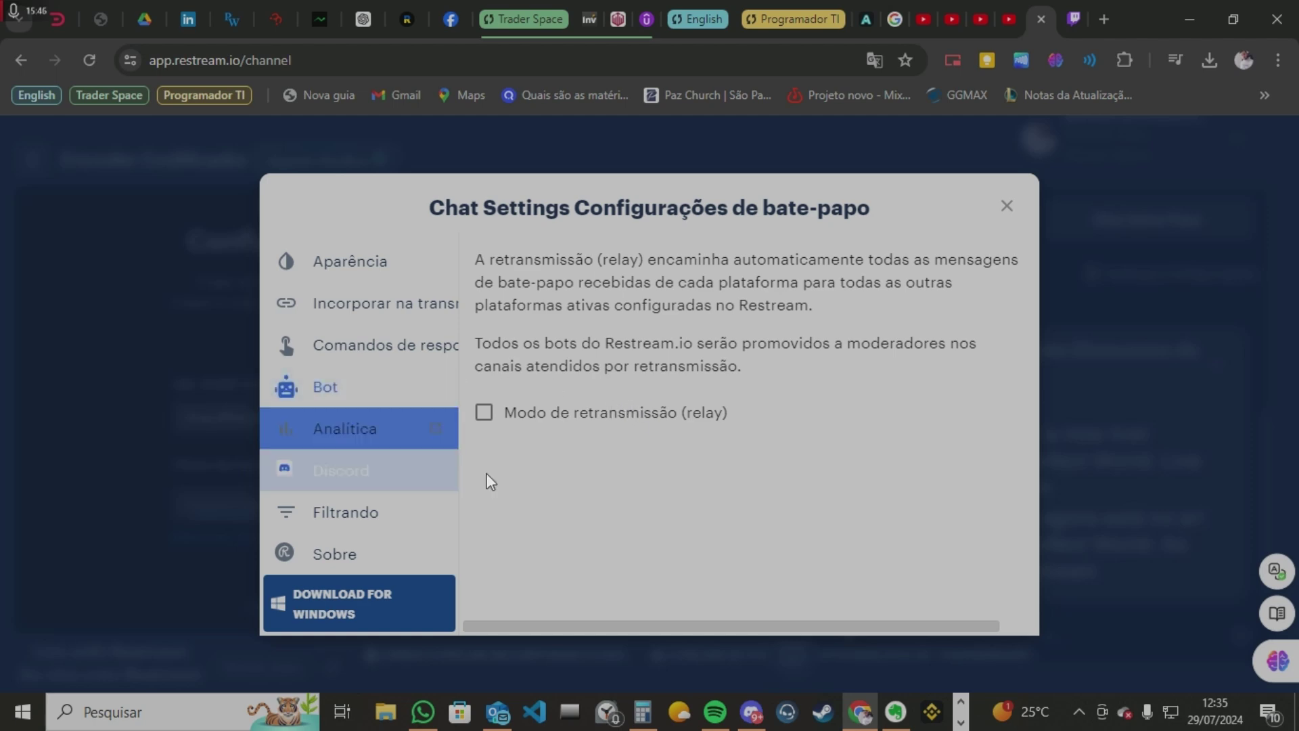
{"action": "left_click", "coordinate": [363, 421]}
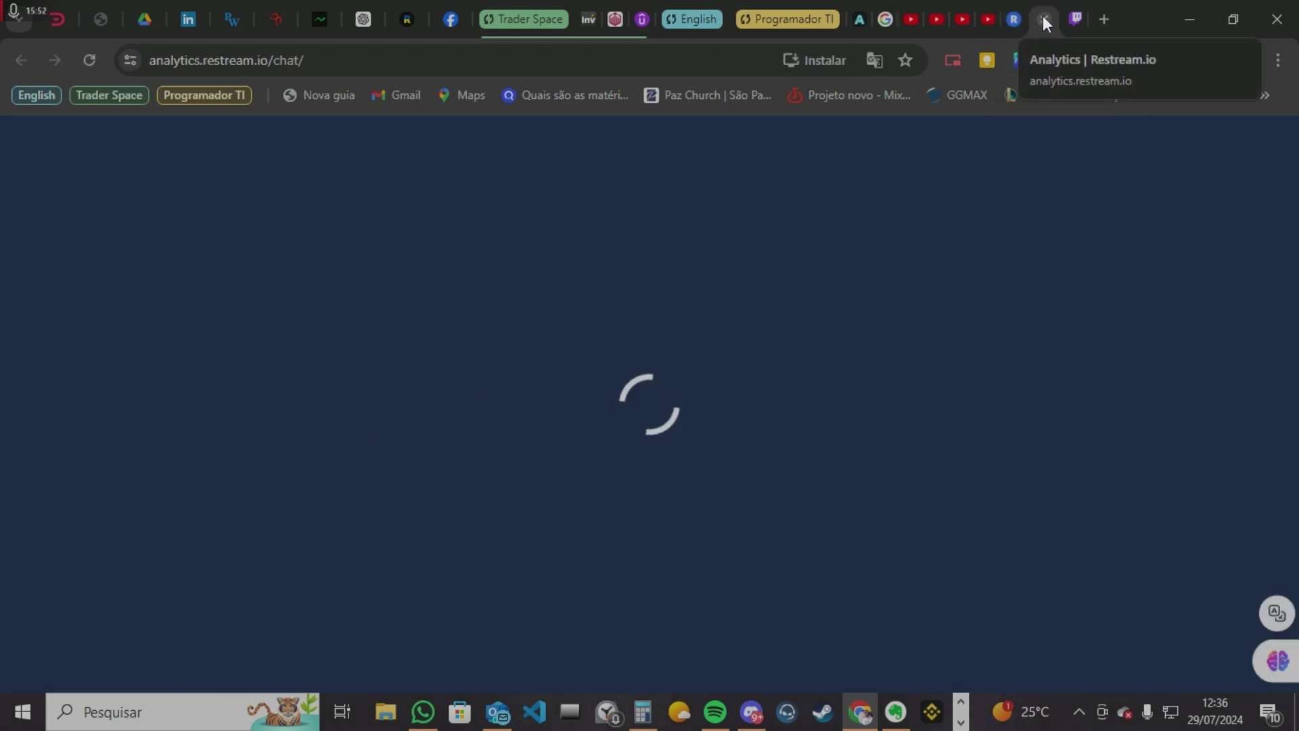
{"action": "left_click", "coordinate": [1042, 15]}
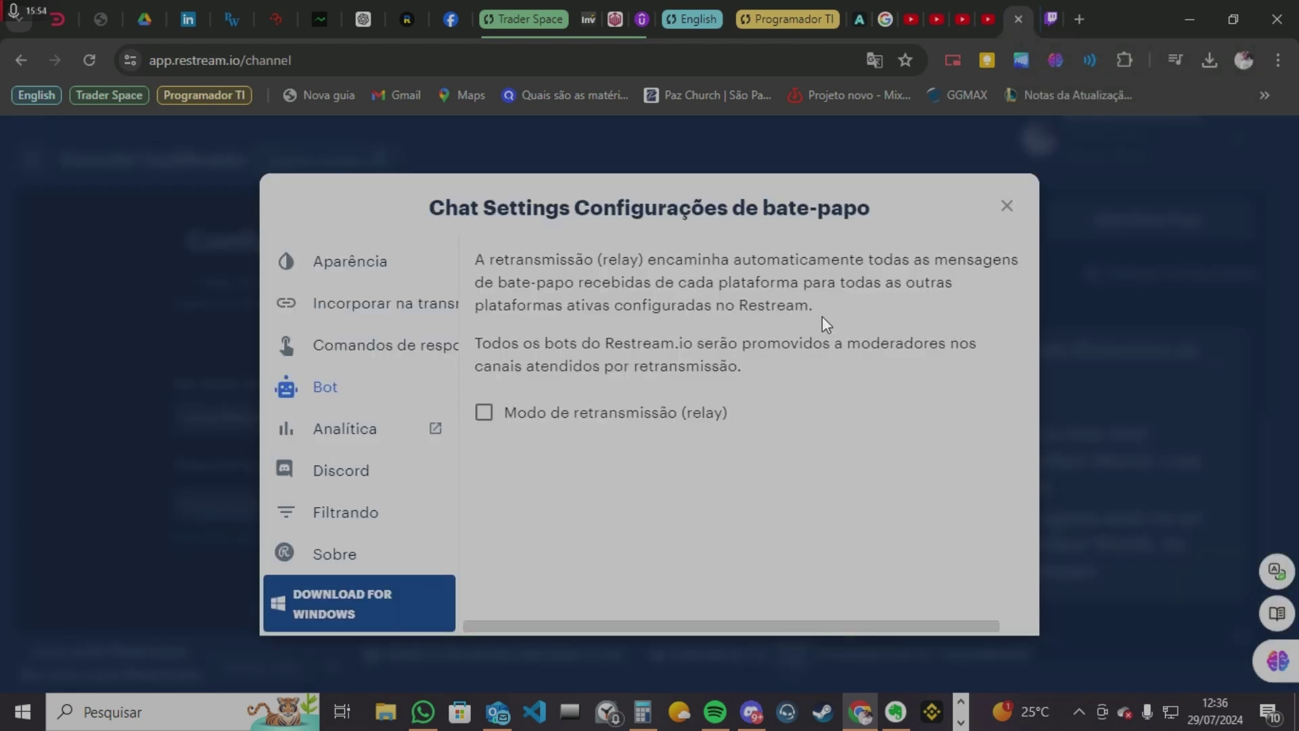
Step: Review the Discord, filtering and about sections of the chat settings and return to the appearance options
{"action": "left_click", "coordinate": [361, 472]}
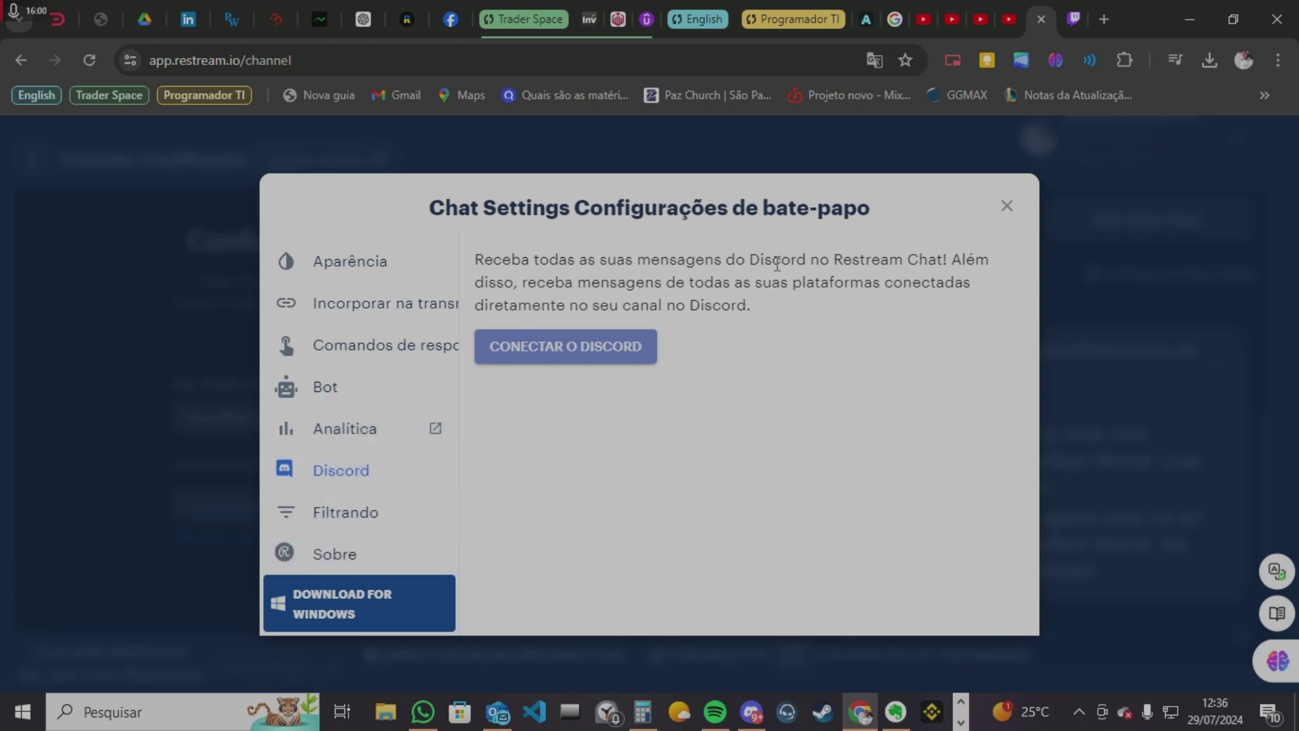
{"action": "left_click", "coordinate": [376, 524]}
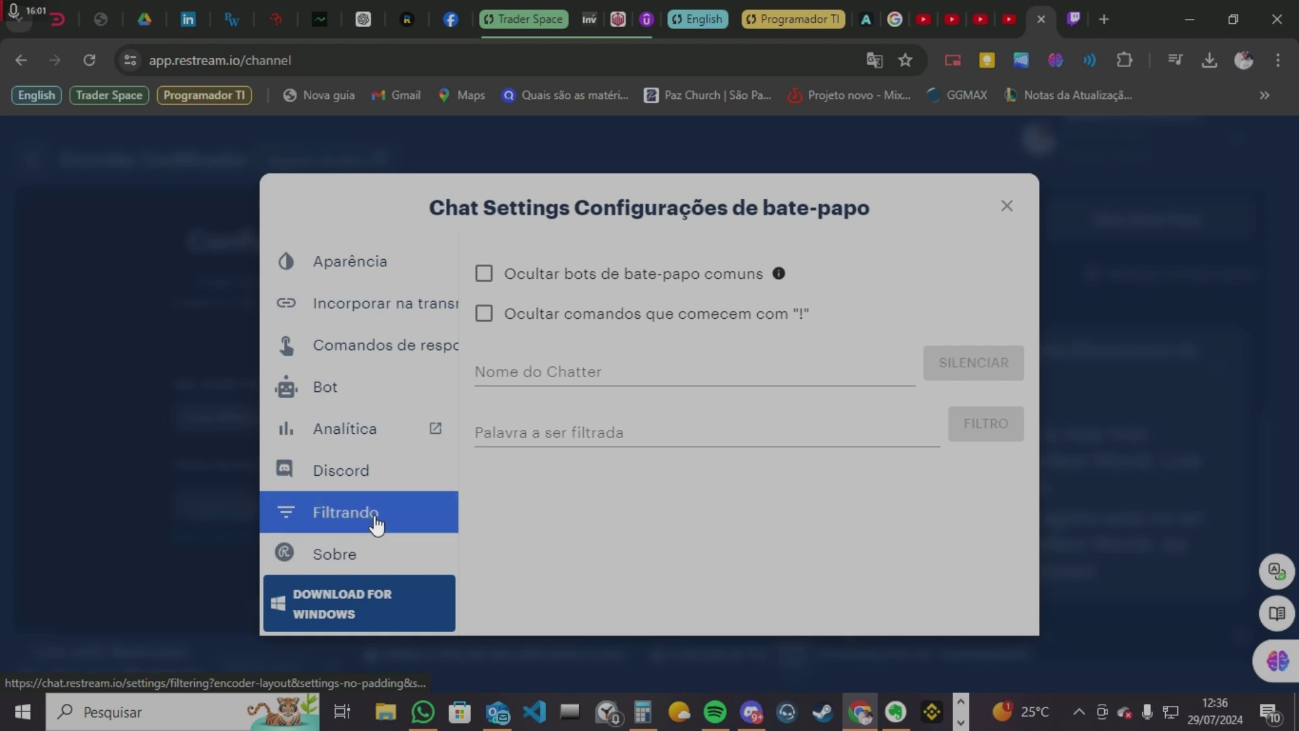
{"action": "left_click", "coordinate": [365, 568]}
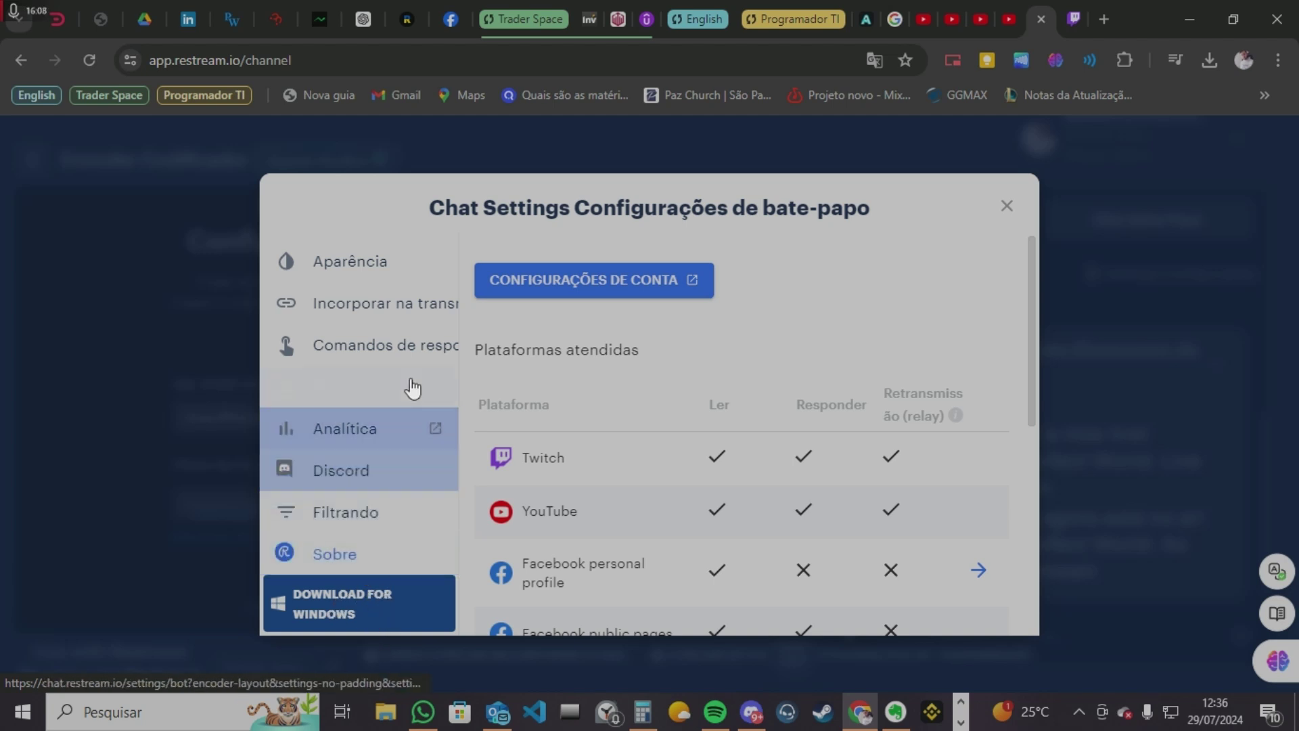
{"action": "left_click", "coordinate": [391, 271]}
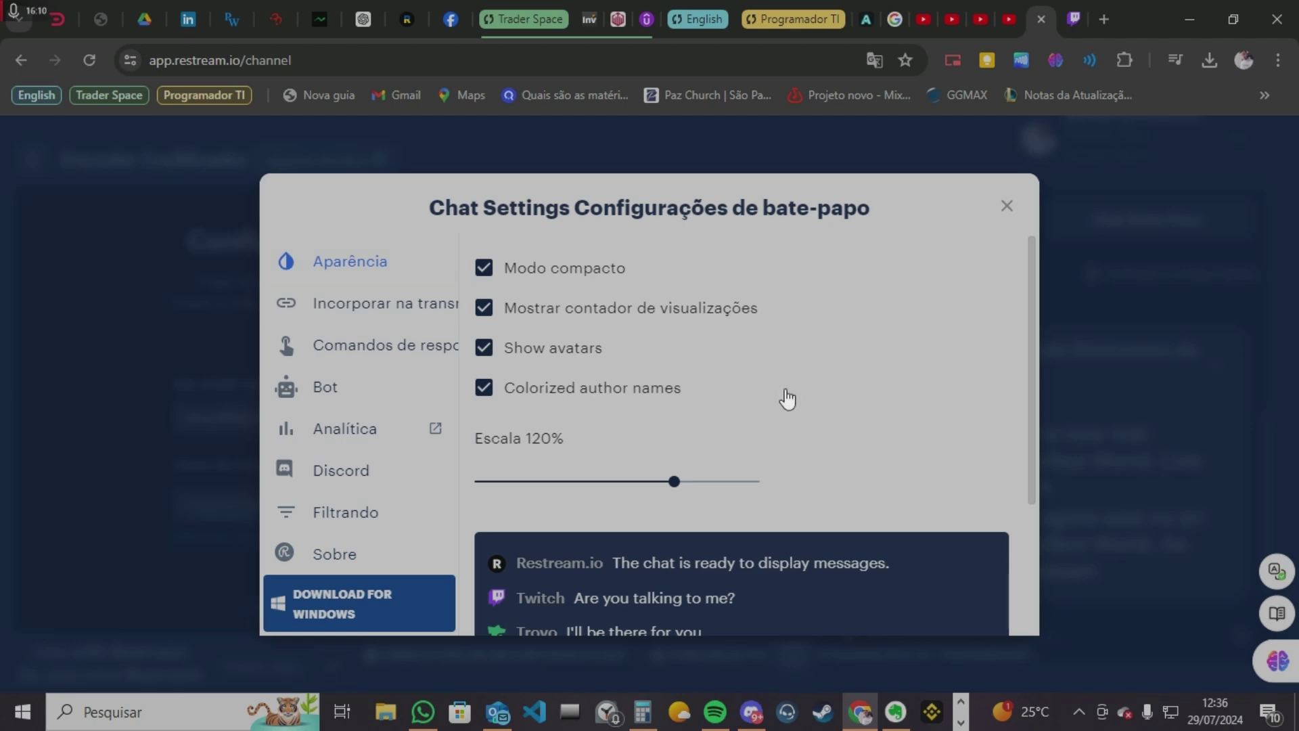
Step: Close the chat settings and reload the channel page, returning to the combined chat
{"action": "scroll", "coordinate": [783, 397], "scroll_direction": "down", "scroll_amount": 2}
{"action": "scroll", "coordinate": [812, 415], "scroll_direction": "up", "scroll_amount": 1}
{"action": "left_click", "coordinate": [1005, 206]}
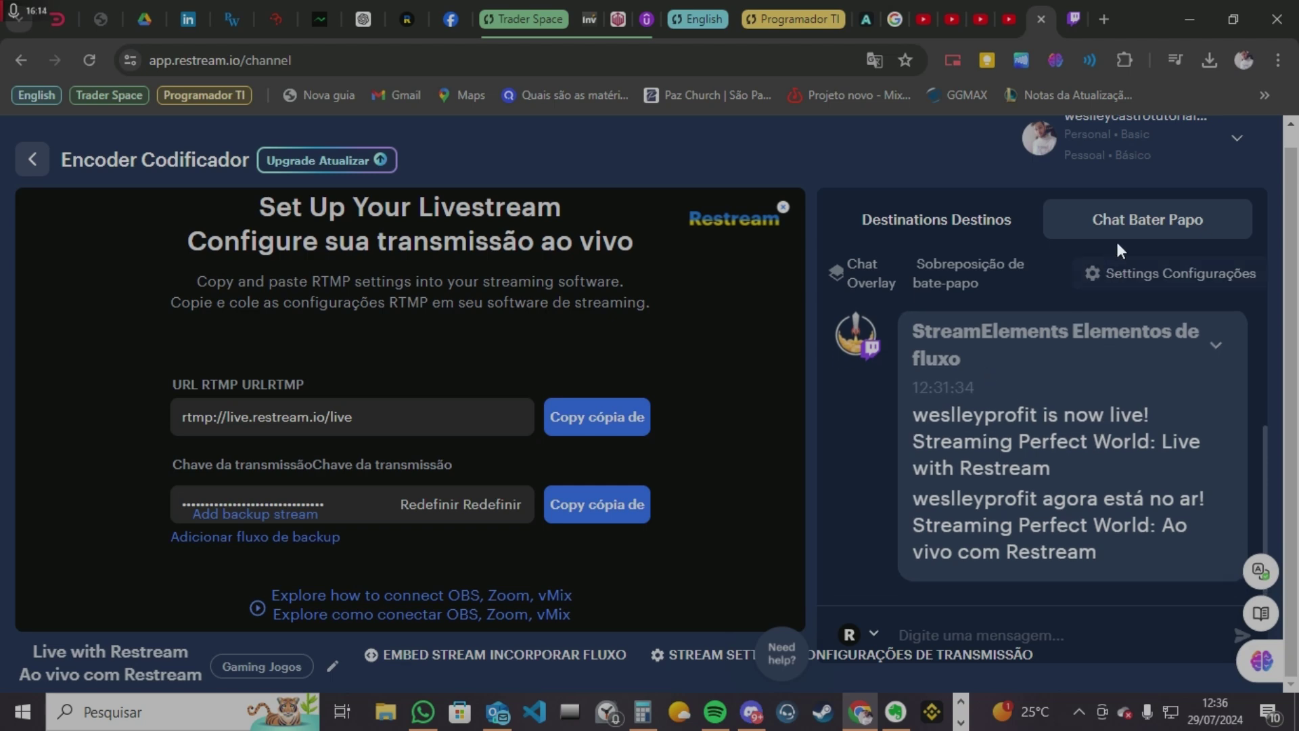
{"action": "left_click", "coordinate": [88, 60]}
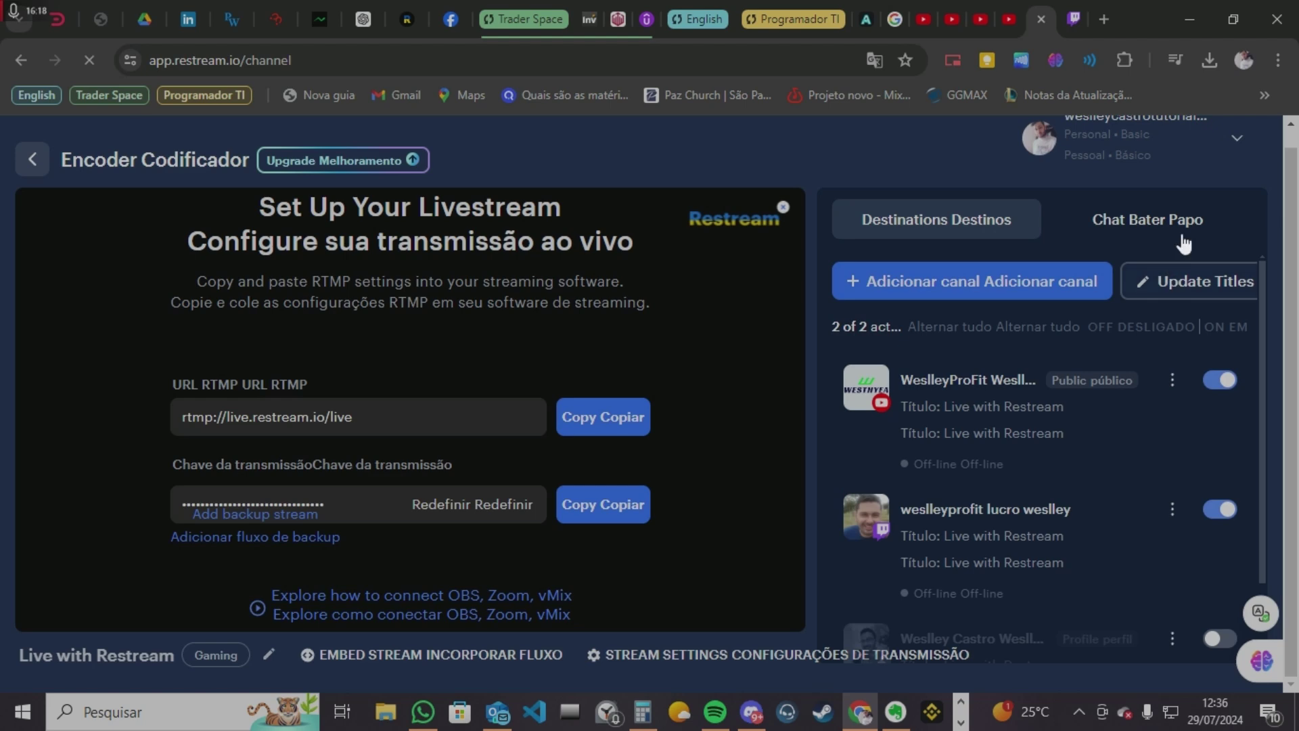
{"action": "left_click", "coordinate": [1155, 221]}
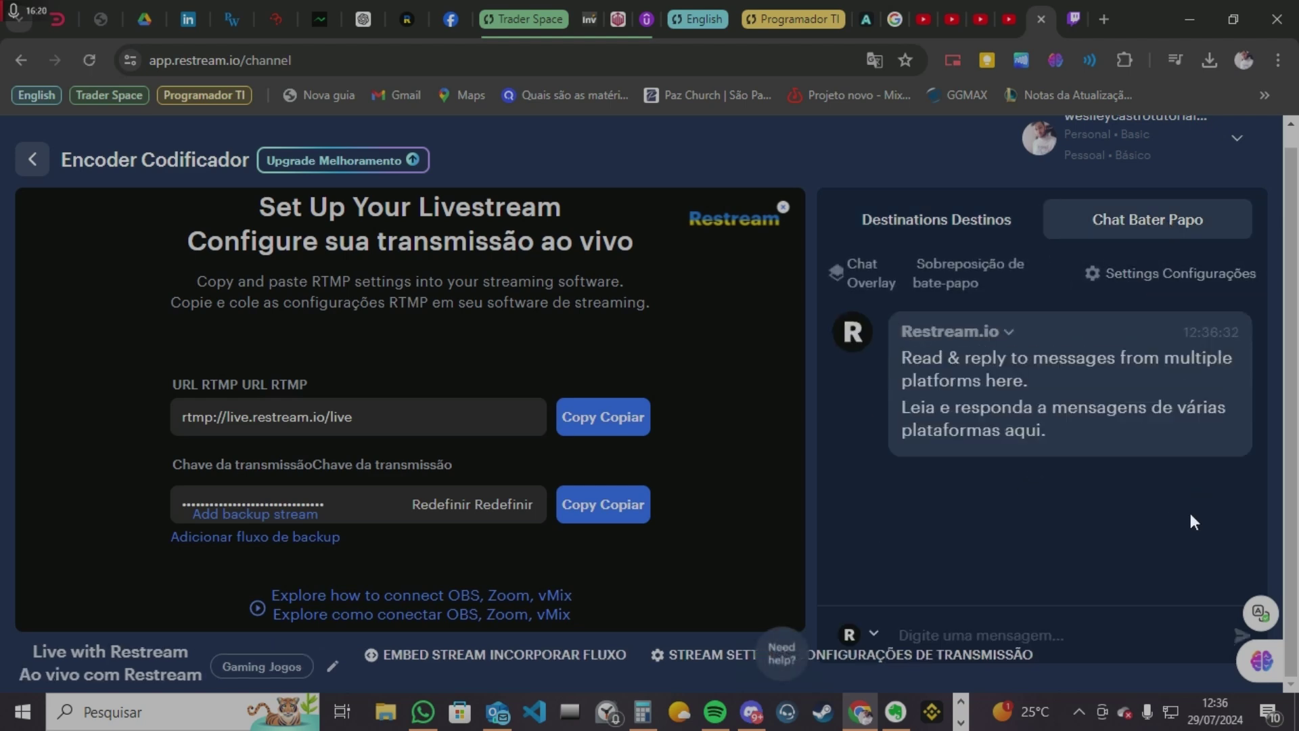
{"action": "scroll", "coordinate": [1081, 460], "scroll_direction": "up", "scroll_amount": 1}
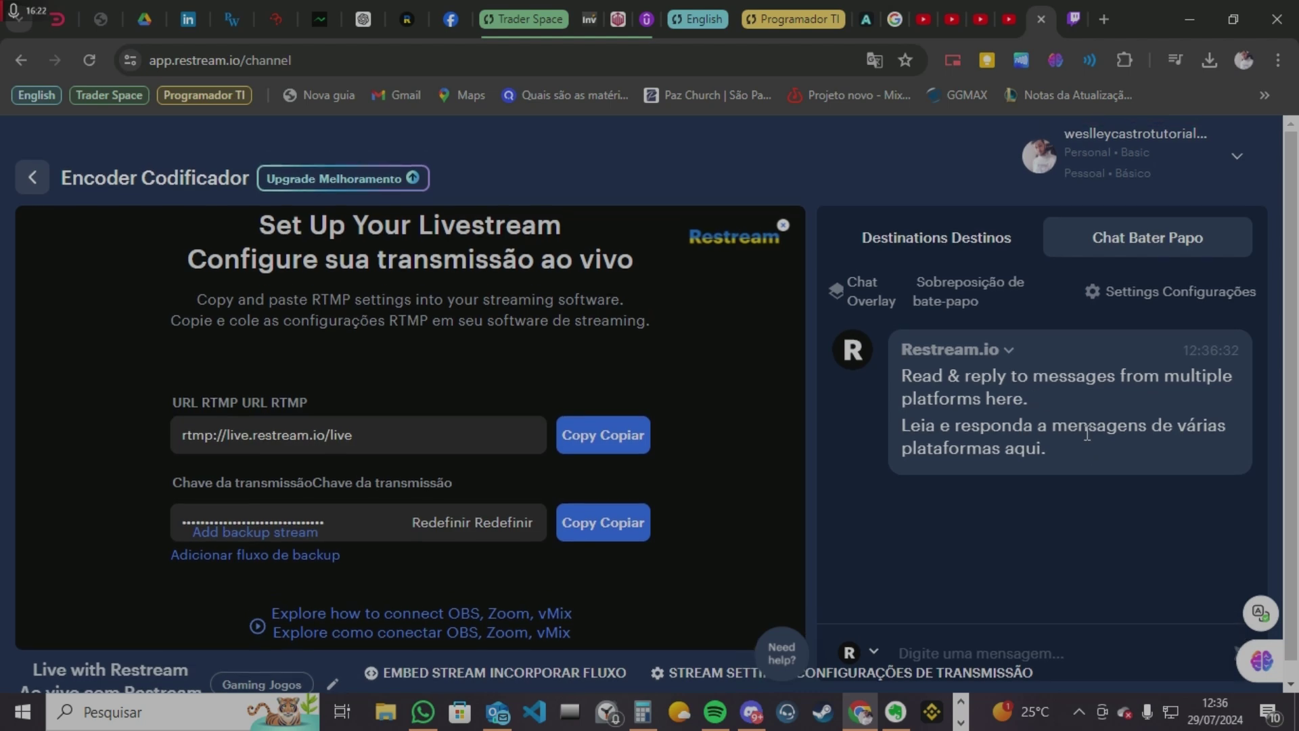
Step: Check the appearance options and message preview in the chat settings, and close them
{"action": "left_click", "coordinate": [1146, 299]}
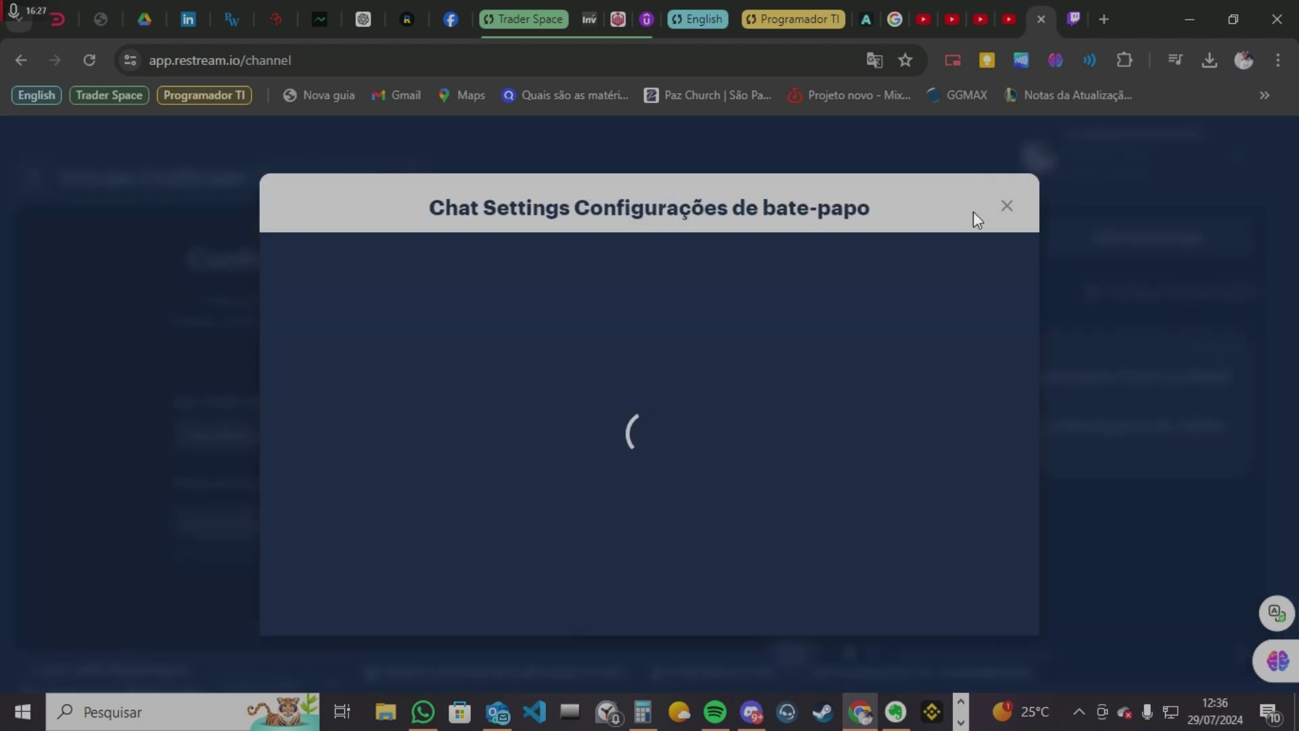
{"action": "scroll", "coordinate": [763, 420], "scroll_direction": "down", "scroll_amount": 3}
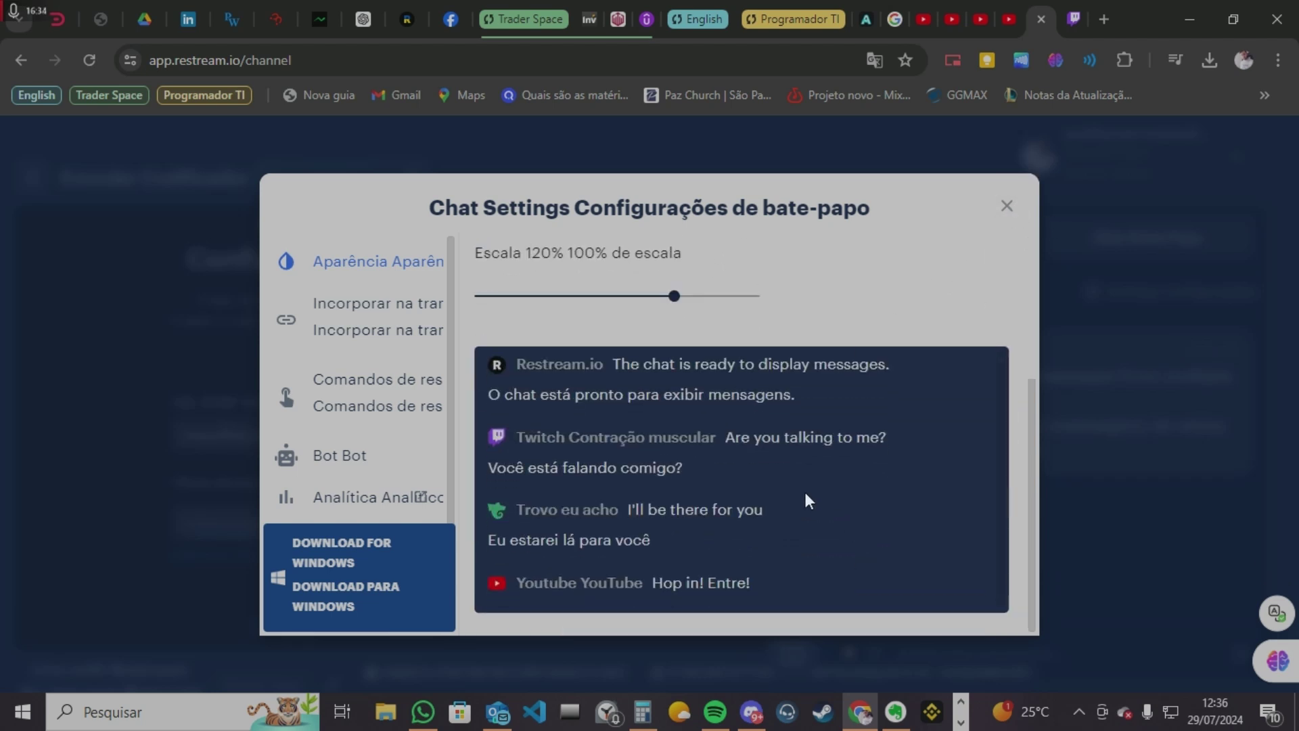
{"action": "scroll", "coordinate": [717, 440], "scroll_direction": "up", "scroll_amount": 3}
{"action": "scroll", "coordinate": [768, 397], "scroll_direction": "down", "scroll_amount": 3}
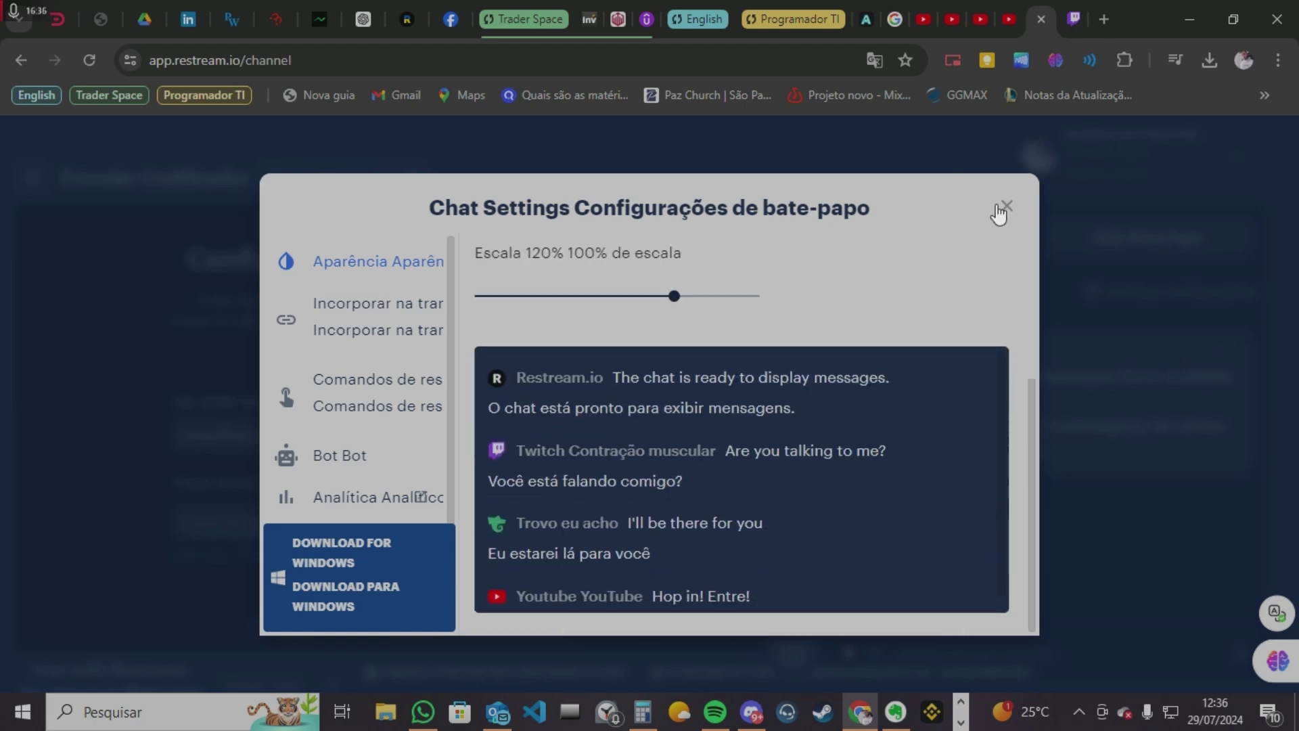
{"action": "left_click", "coordinate": [1006, 206]}
Step: Send the message "ola ser" to Twitch and YouTube through the combined chat
{"action": "scroll", "coordinate": [1056, 504], "scroll_direction": "down", "scroll_amount": 1}
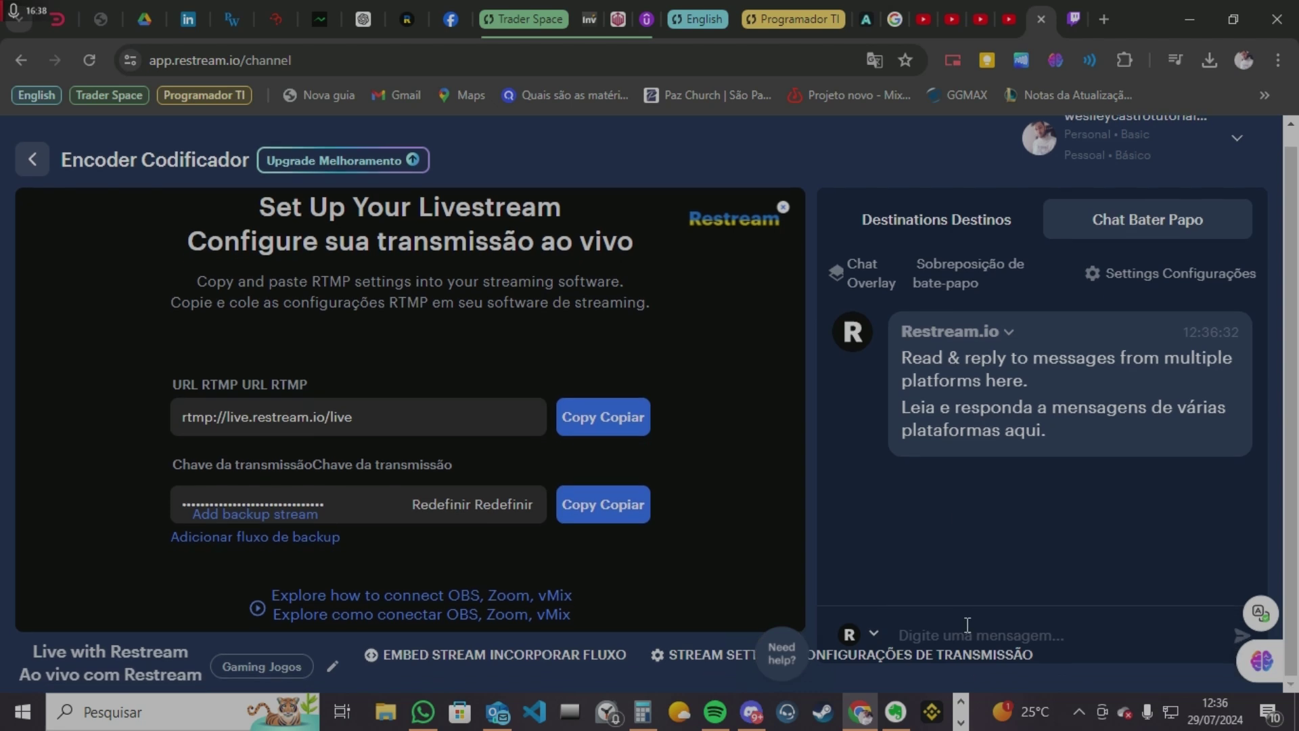
{"action": "left_click", "coordinate": [965, 621]}
{"action": "type", "text": "ola"}
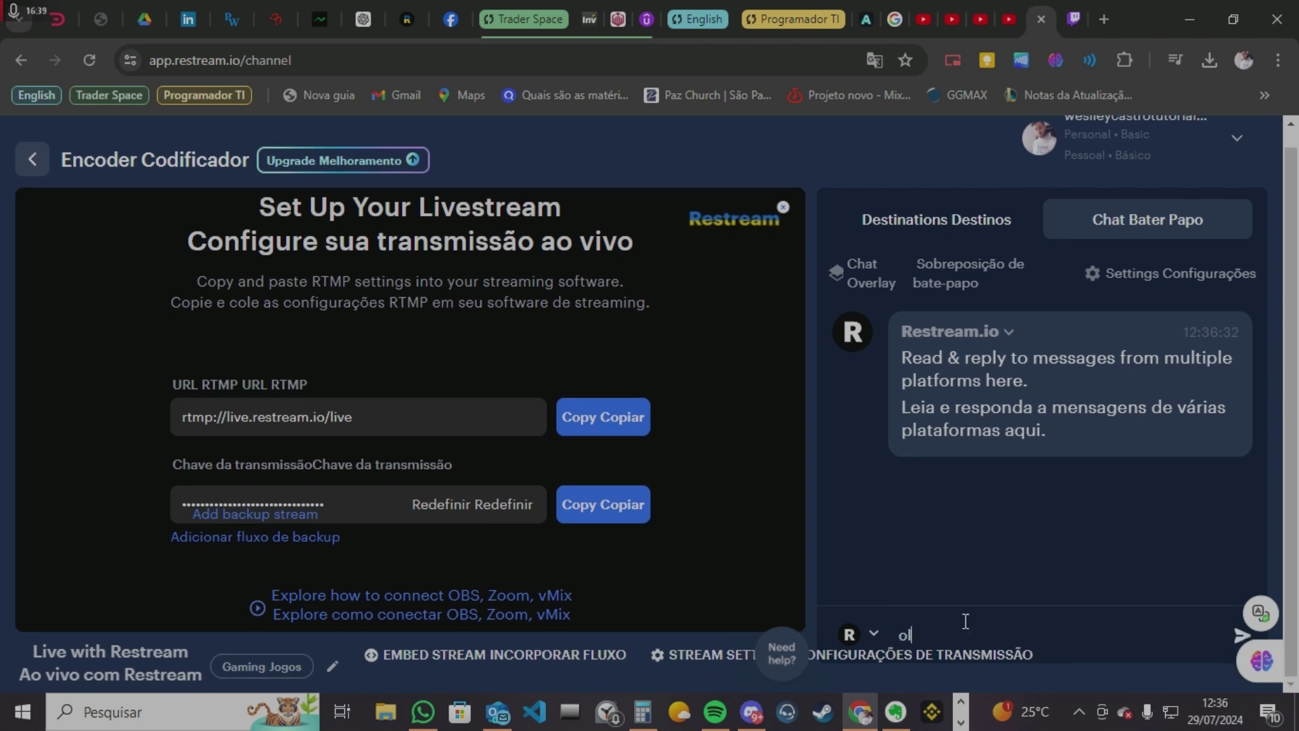
{"action": "key", "text": "Return"}
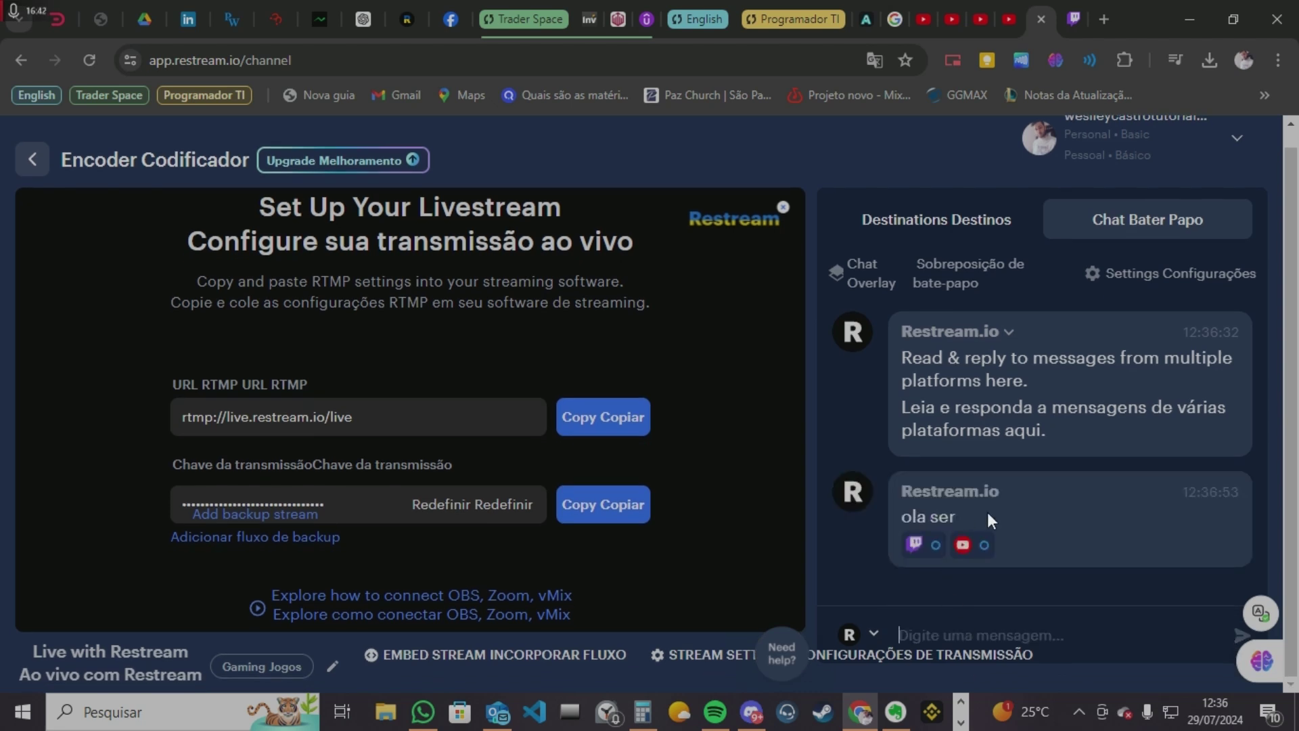
{"action": "scroll", "coordinate": [988, 407], "scroll_direction": "up", "scroll_amount": 1}
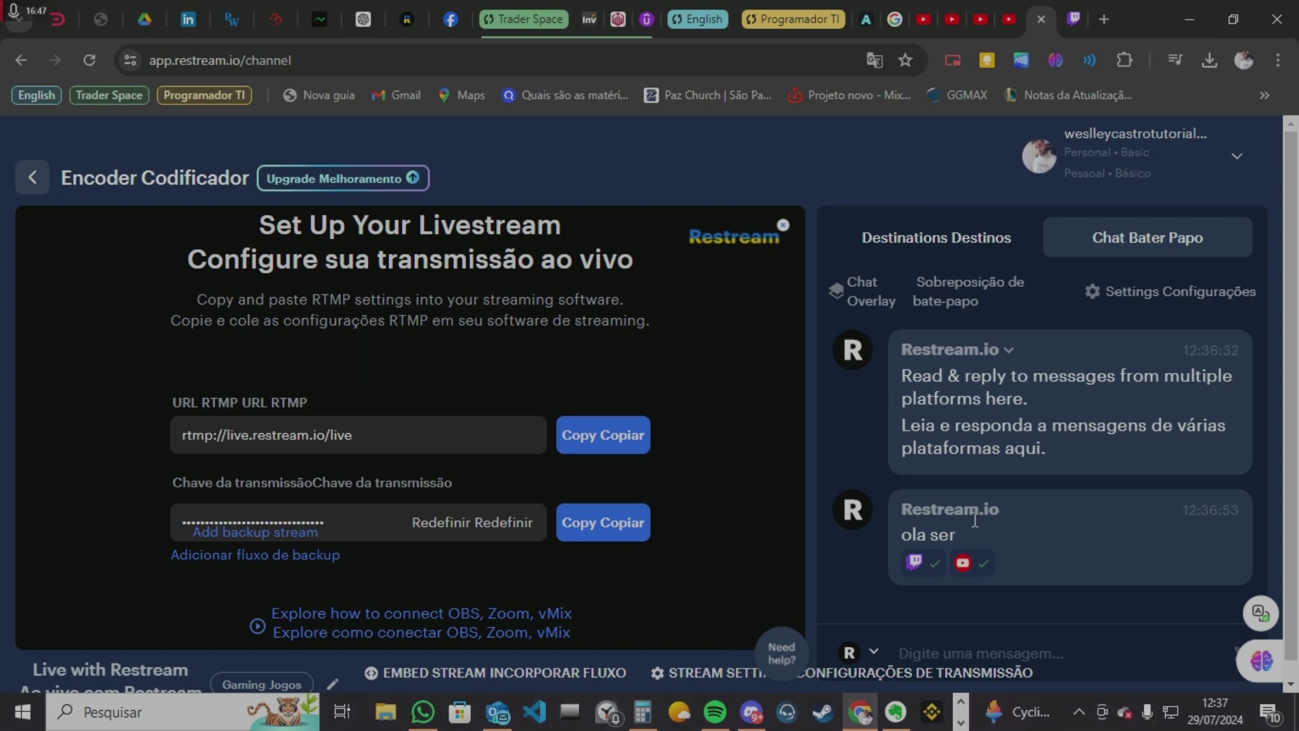
{"action": "scroll", "coordinate": [979, 537], "scroll_direction": "down", "scroll_amount": 1}
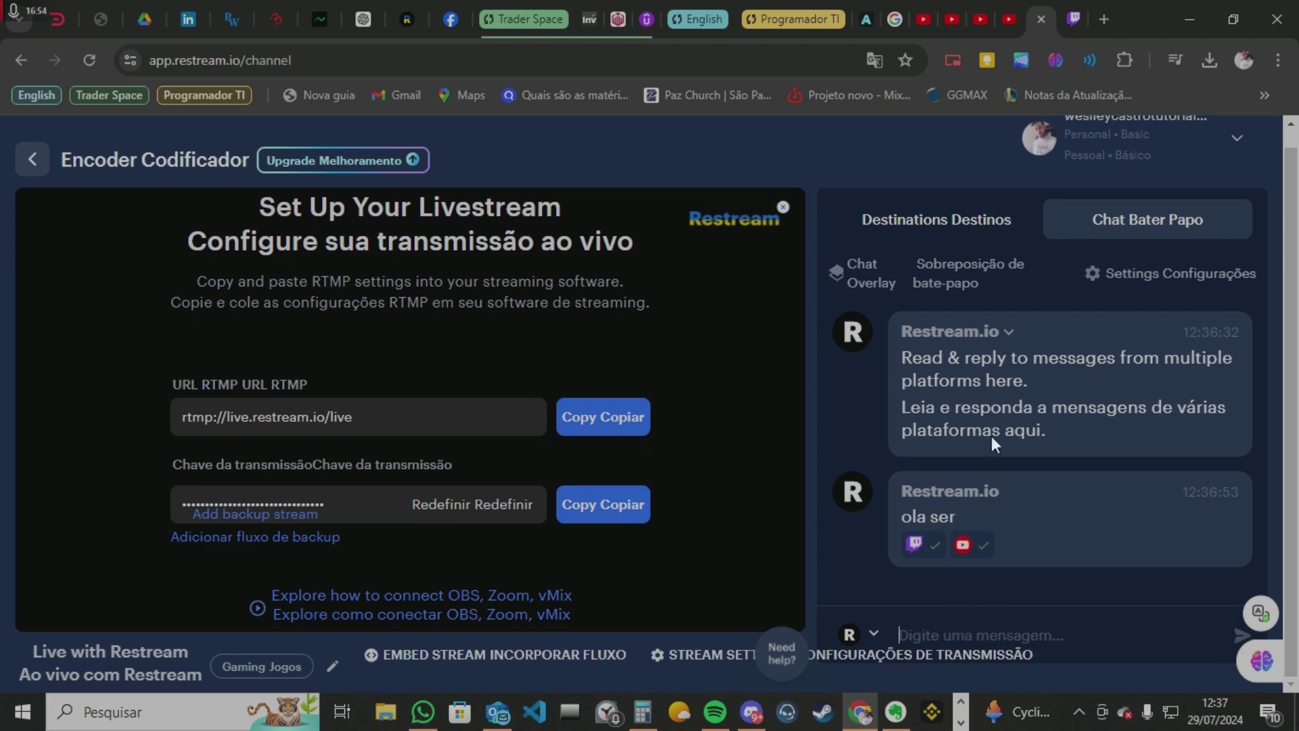
Step: Review the chat overlay's embedding options and set the overlay scale to 150%, closing the settings
{"action": "scroll", "coordinate": [995, 433], "scroll_direction": "up", "scroll_amount": 1}
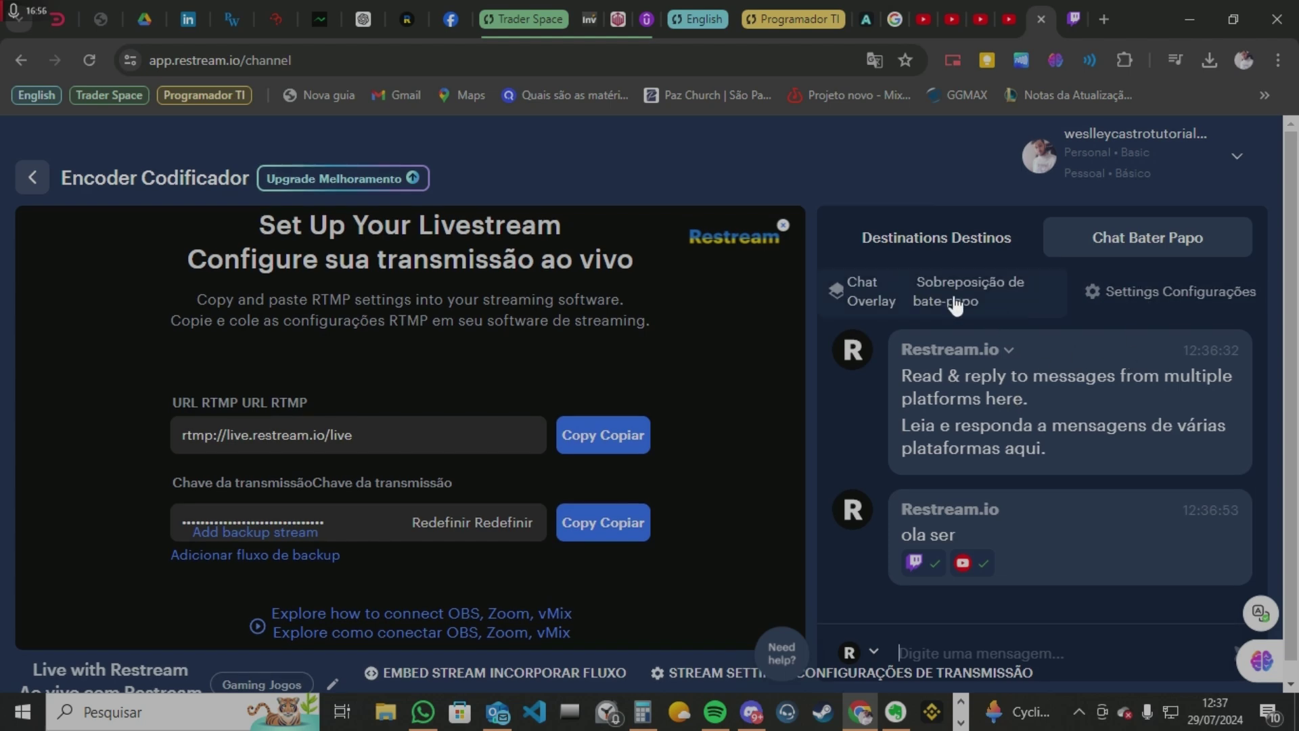
{"action": "left_click", "coordinate": [852, 297]}
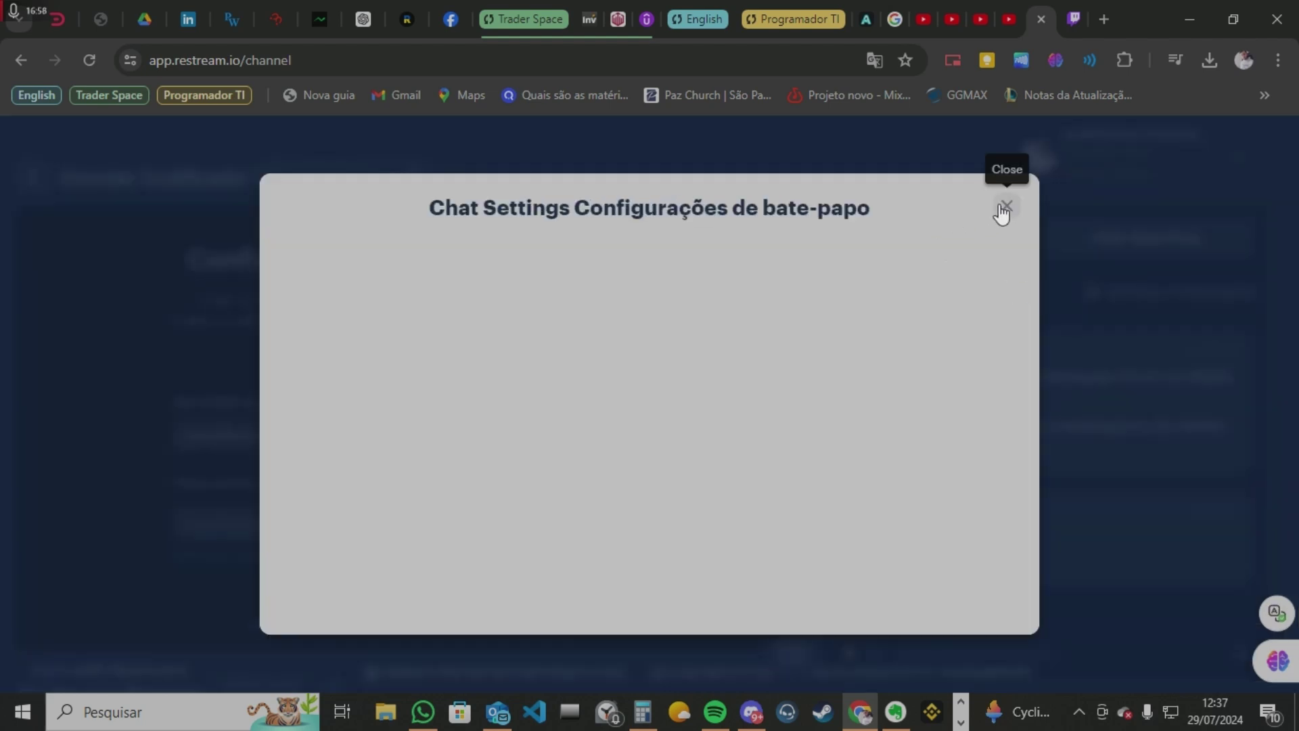
{"action": "scroll", "coordinate": [798, 494], "scroll_direction": "down", "scroll_amount": 15}
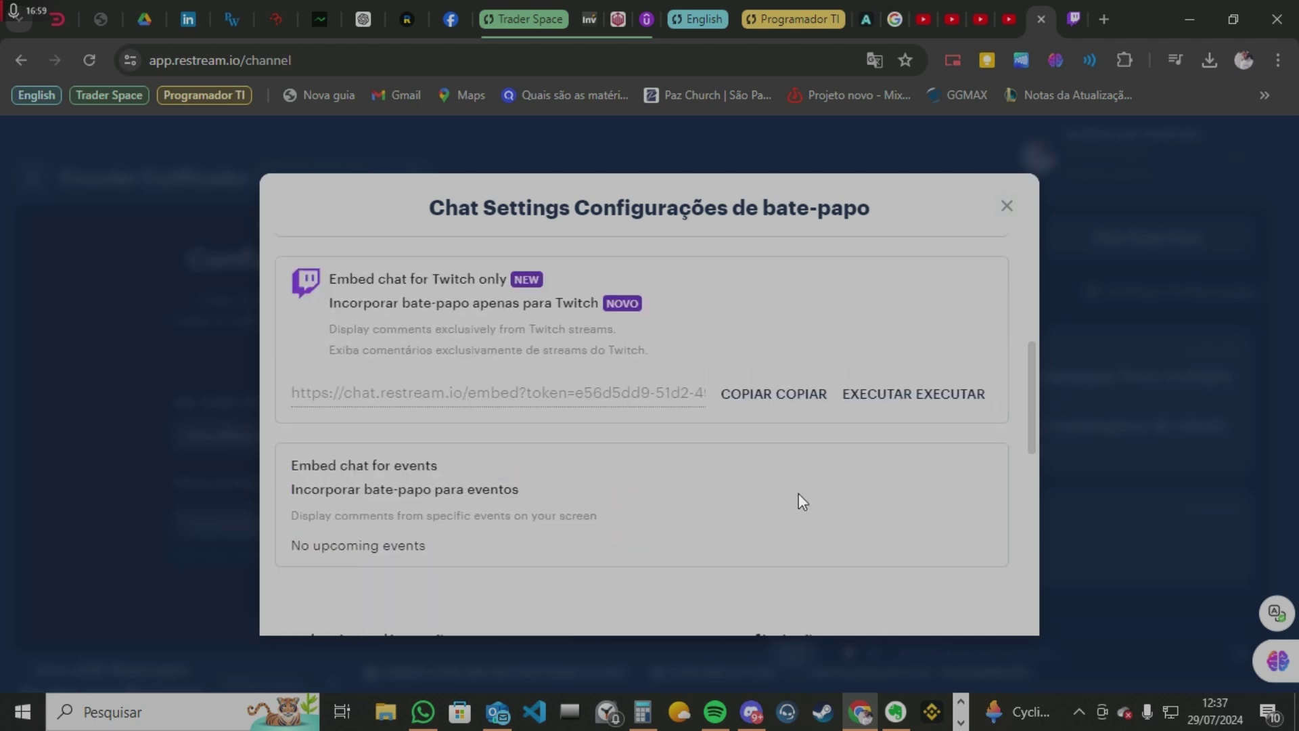
{"action": "scroll", "coordinate": [766, 398], "scroll_direction": "up", "scroll_amount": 5}
{"action": "scroll", "coordinate": [782, 429], "scroll_direction": "down", "scroll_amount": 5}
{"action": "scroll", "coordinate": [781, 439], "scroll_direction": "up", "scroll_amount": 3}
{"action": "scroll", "coordinate": [792, 419], "scroll_direction": "down", "scroll_amount": 4}
{"action": "left_click_drag", "start_coordinate": [830, 497], "coordinate": [823, 499]}
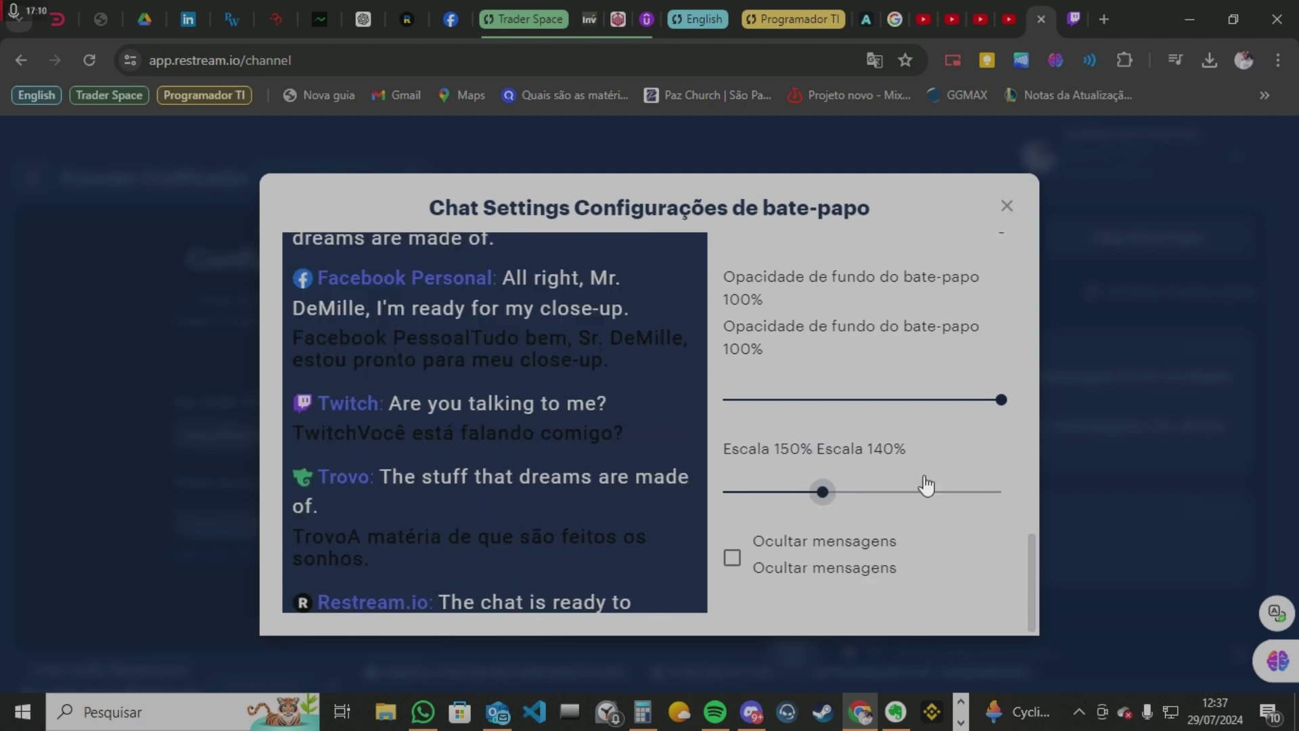
{"action": "left_click", "coordinate": [1008, 208]}
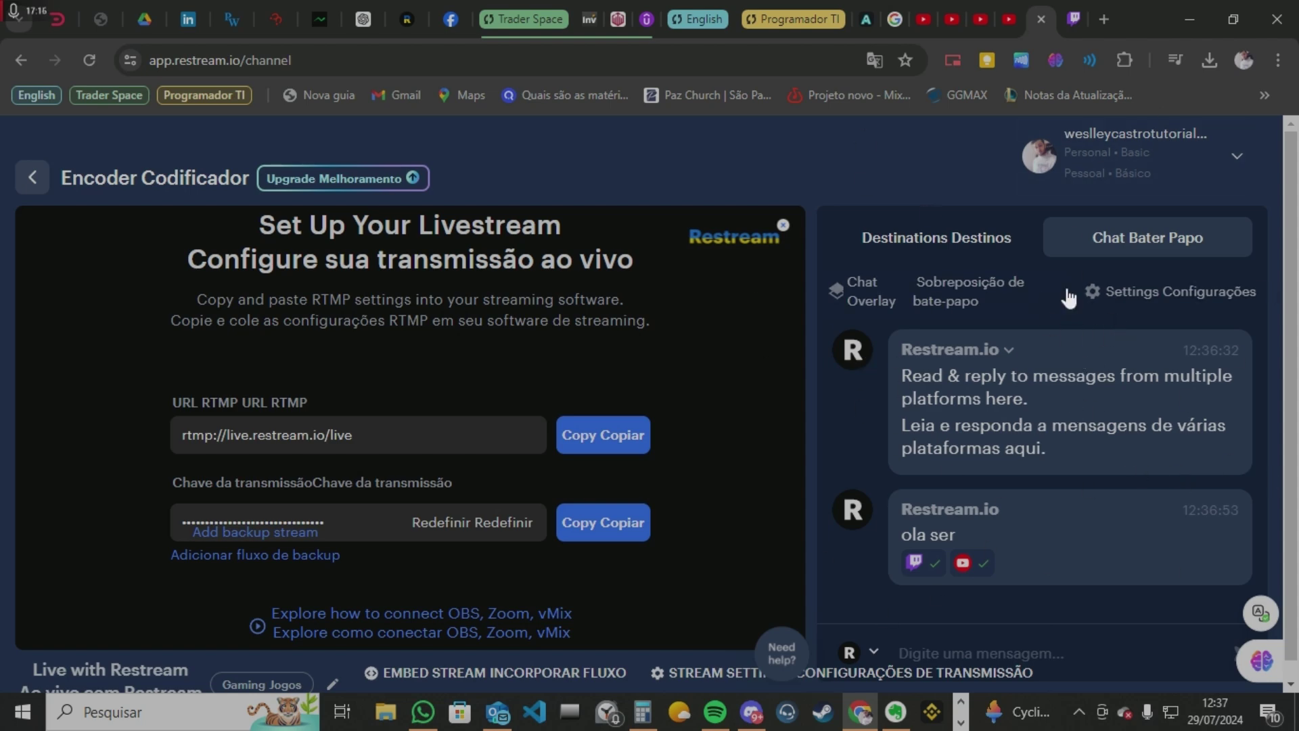
Step: View the streaming destinations and return to the combined chat
{"action": "left_click", "coordinate": [959, 252]}
{"action": "left_click", "coordinate": [1130, 238]}
{"action": "scroll", "coordinate": [1297, 391], "scroll_direction": "down", "scroll_amount": 1}
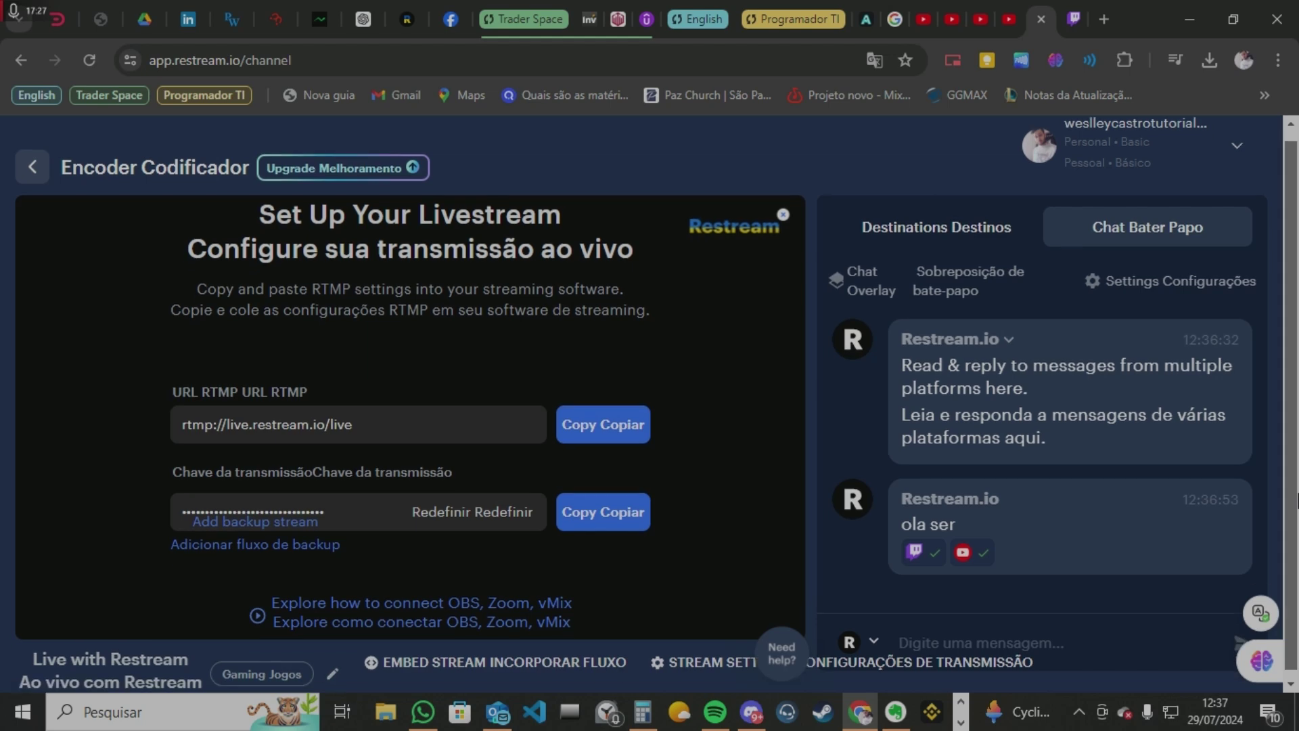
{"action": "scroll", "coordinate": [1297, 467], "scroll_direction": "up", "scroll_amount": 1}
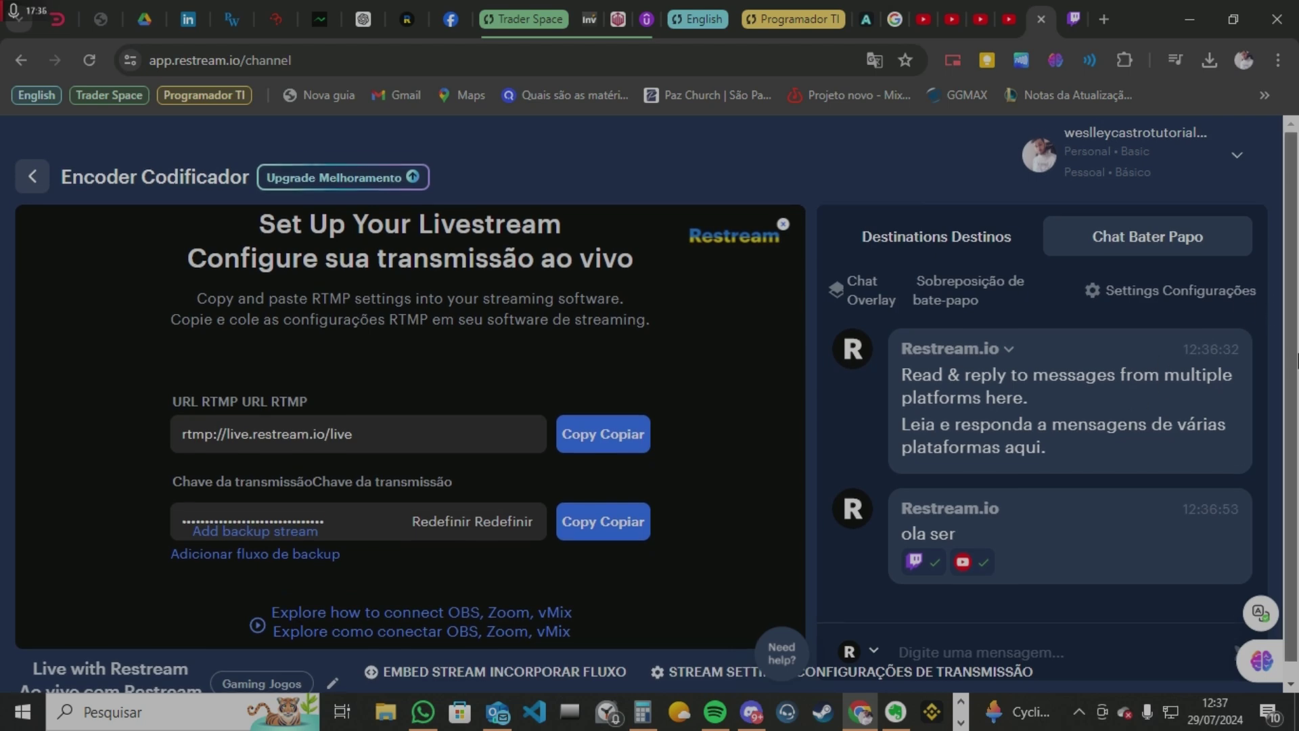
{"action": "scroll", "coordinate": [1297, 224], "scroll_direction": "down", "scroll_amount": 1}
{"action": "scroll", "coordinate": [1180, 327], "scroll_direction": "up", "scroll_amount": 1}
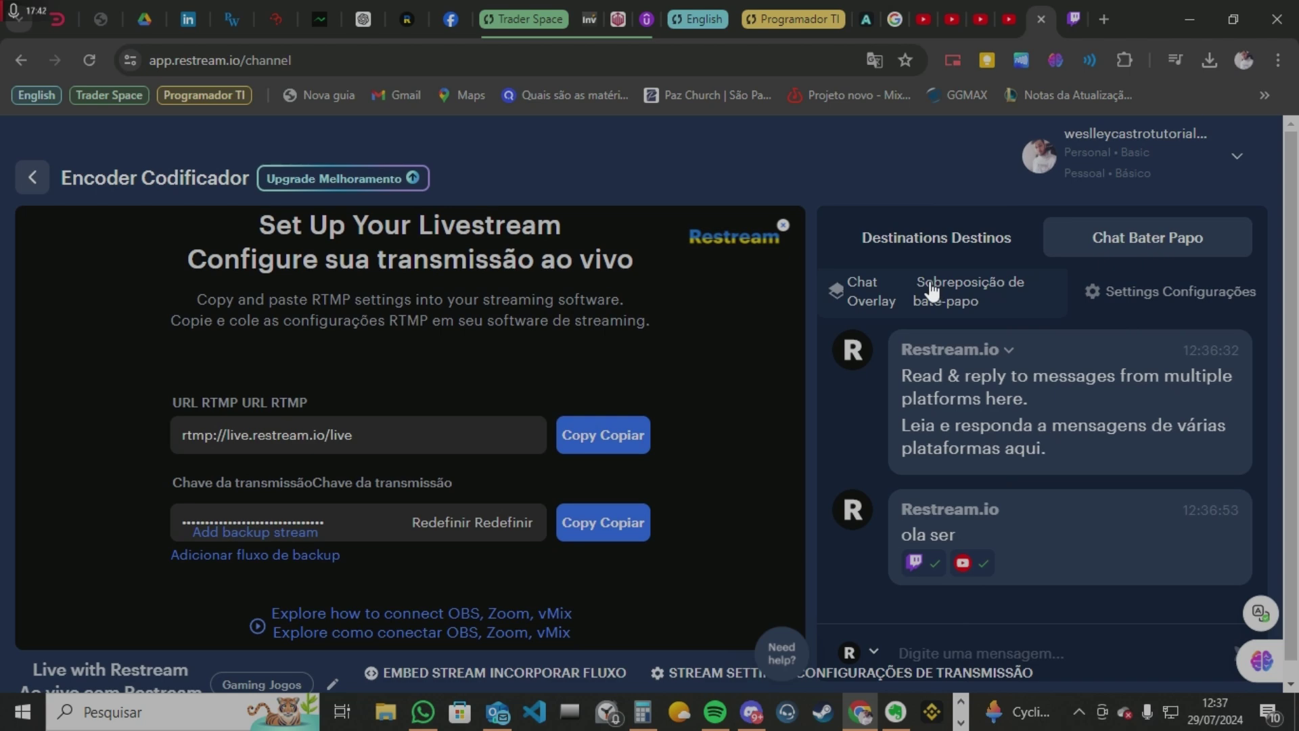
Step: Check the options in the account menu and close it
{"action": "left_click", "coordinate": [1211, 168]}
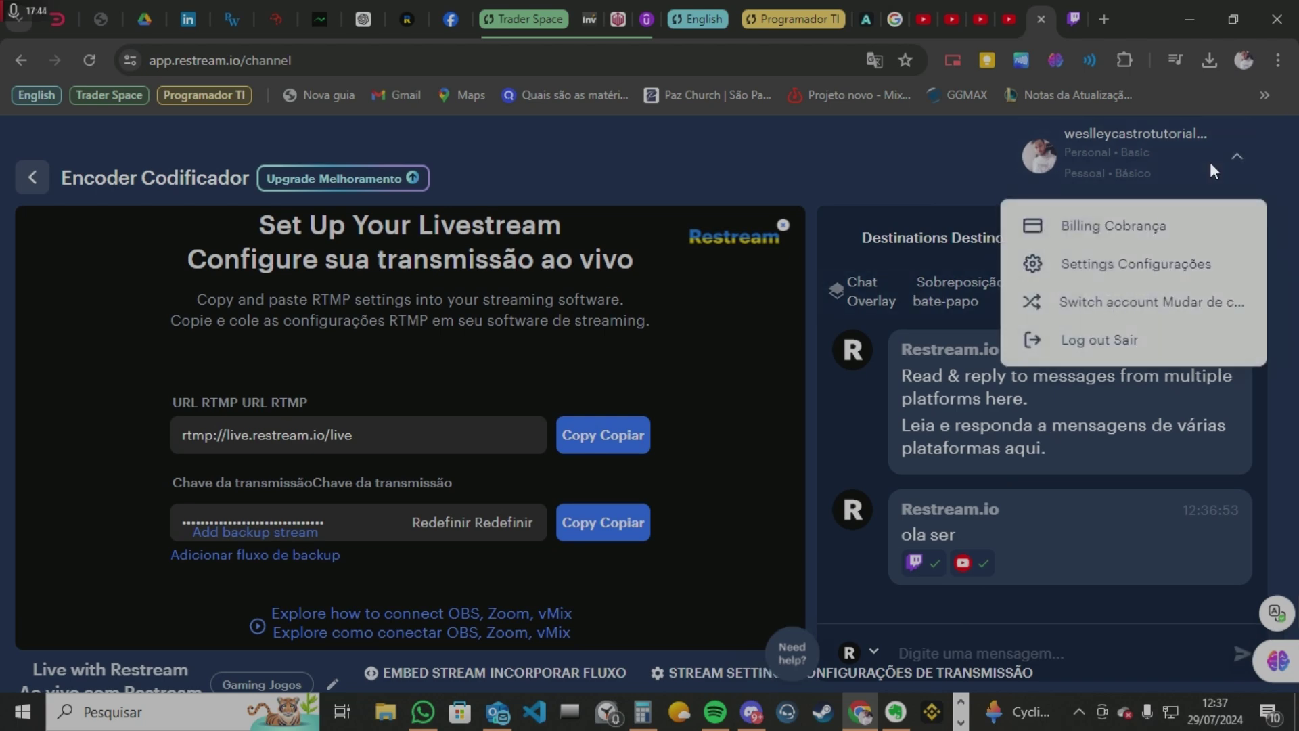
{"action": "left_click", "coordinate": [759, 152]}
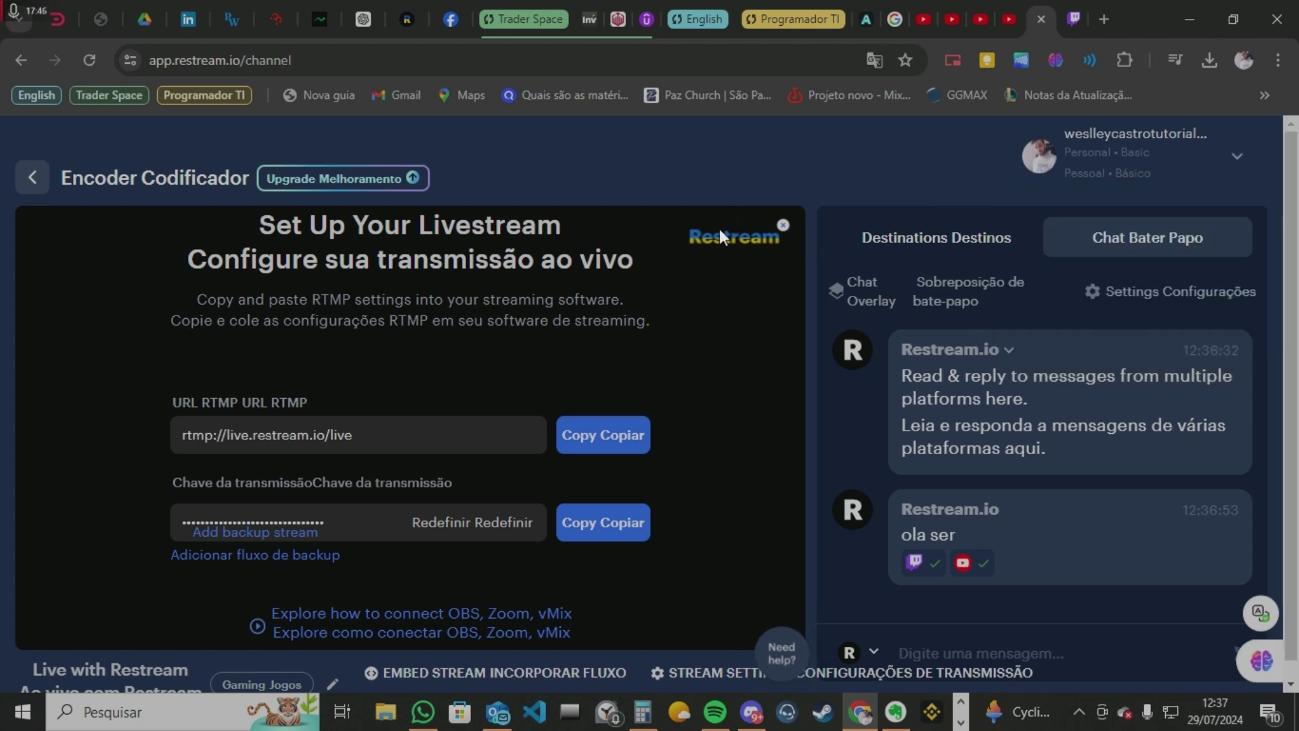
{"action": "scroll", "coordinate": [751, 285], "scroll_direction": "down", "scroll_amount": 1}
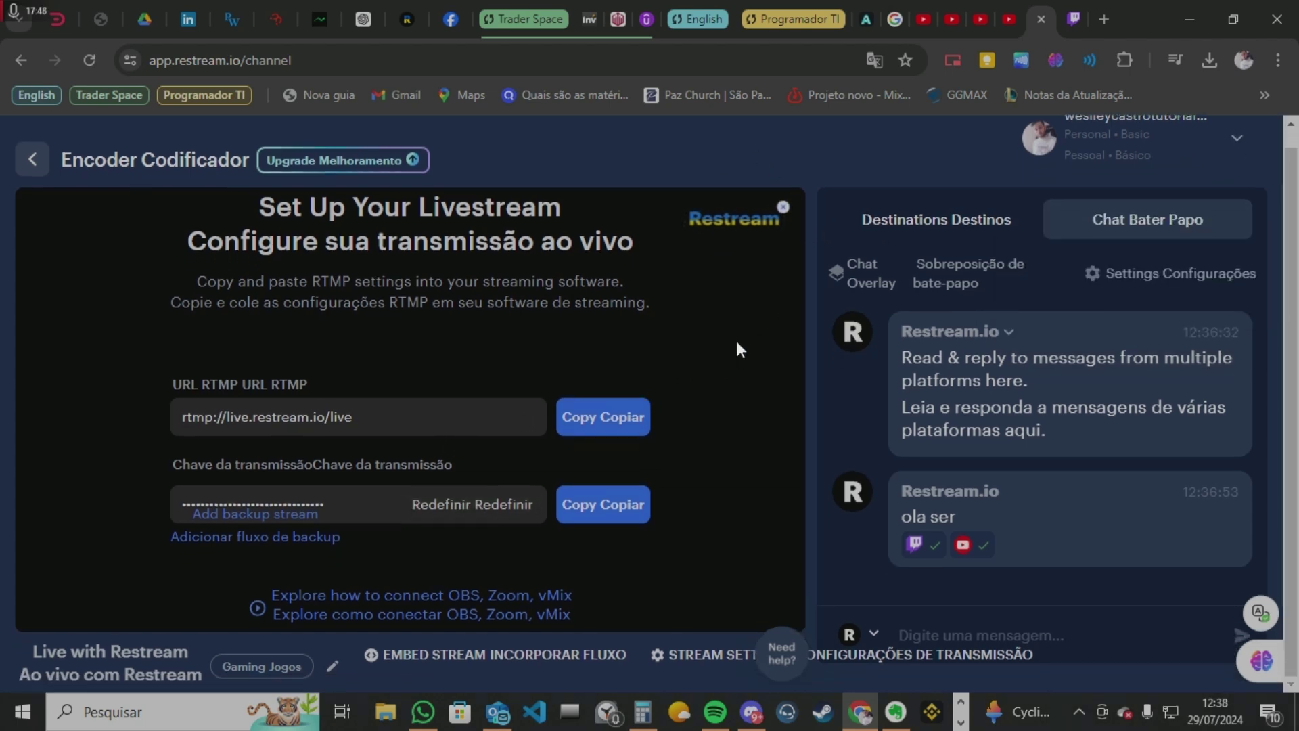